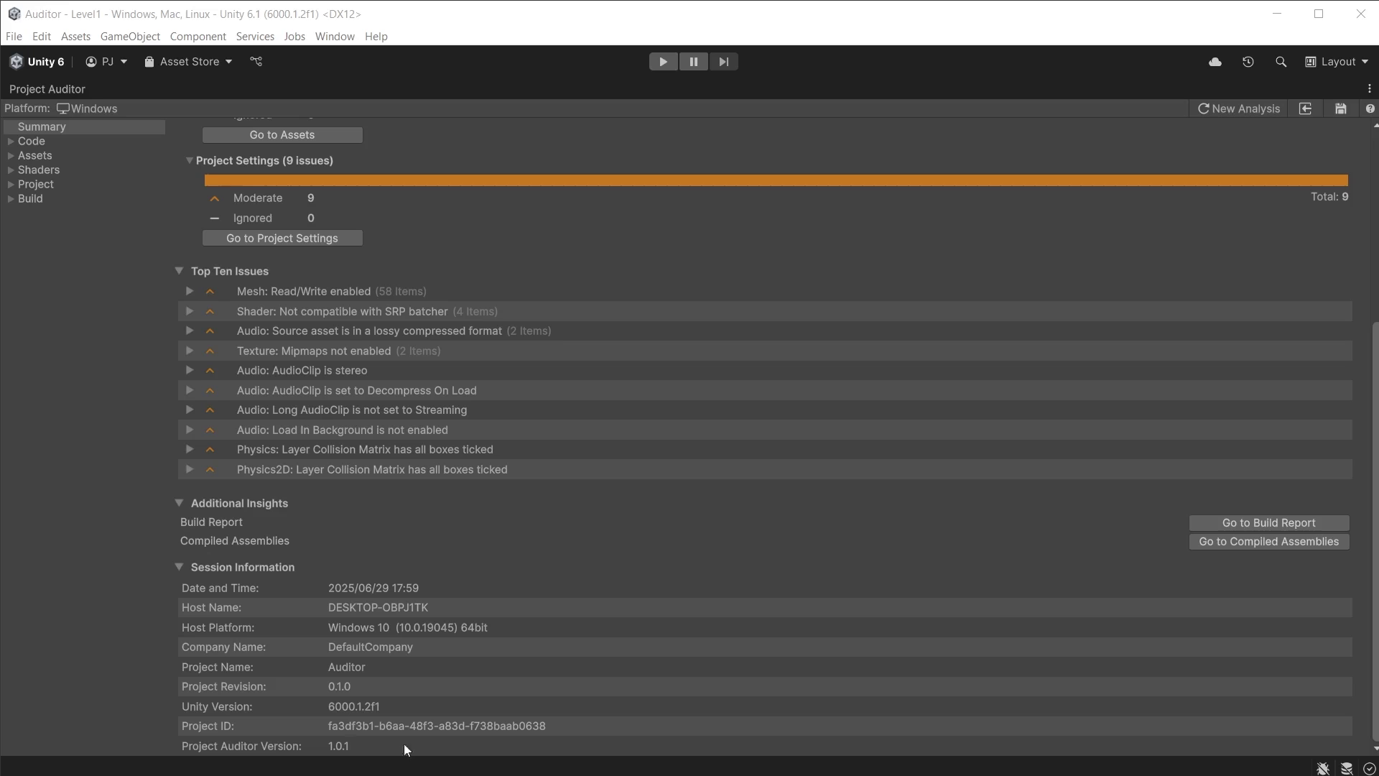
# Expand the 'Mesh: Read/Write enabled' row under Top Ten Issues to read its recommendation.
pyautogui.click(189, 292)
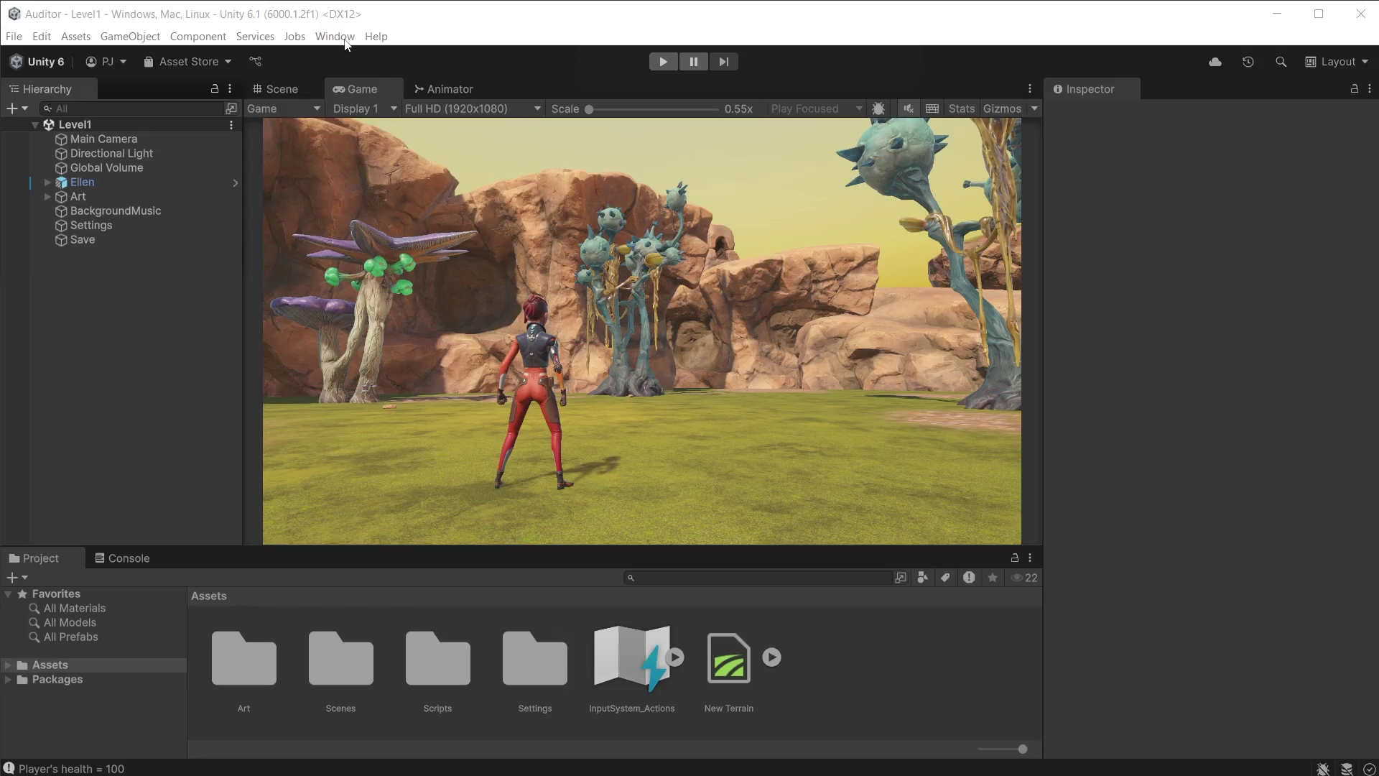
# In Package Manager's Unity Registry, select Project Auditor and install it by name.
pyautogui.click(334, 36)
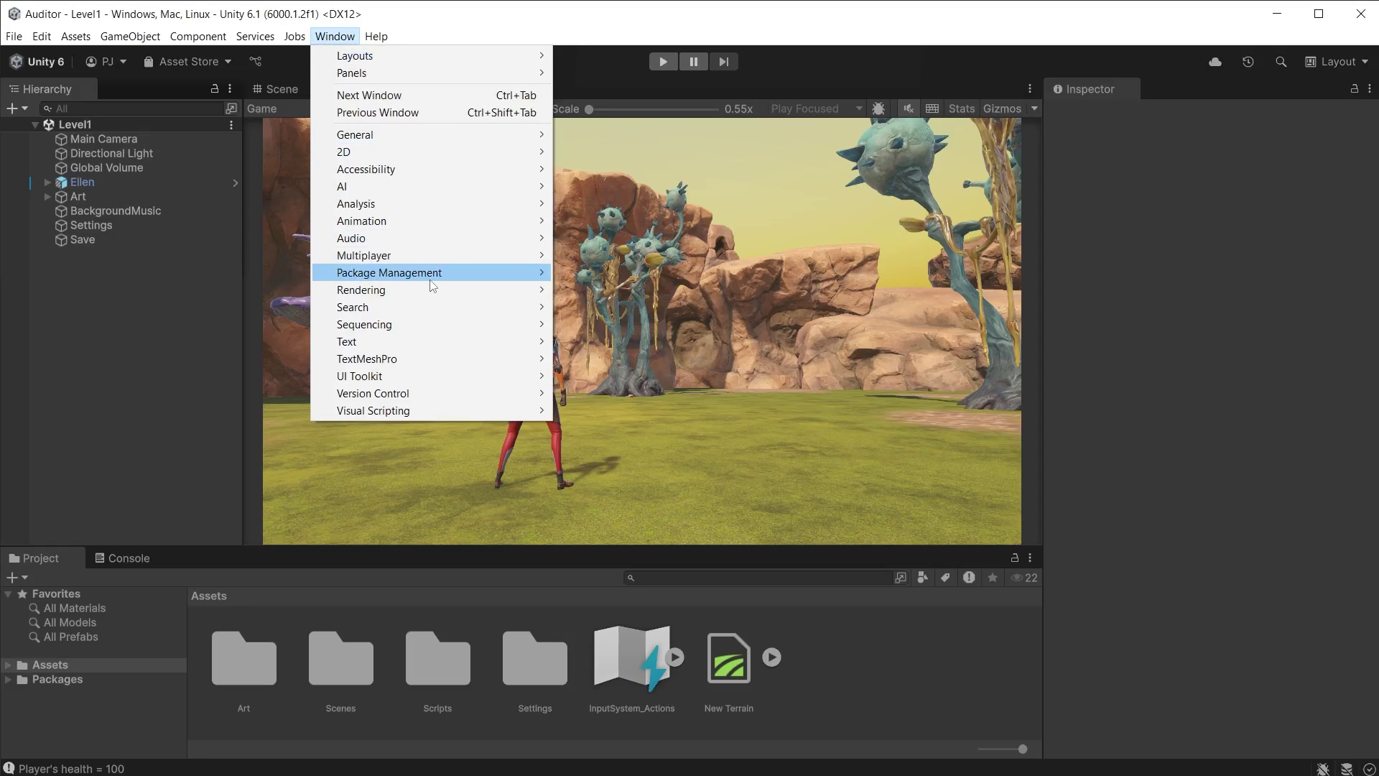
pyautogui.moveTo(431, 276)
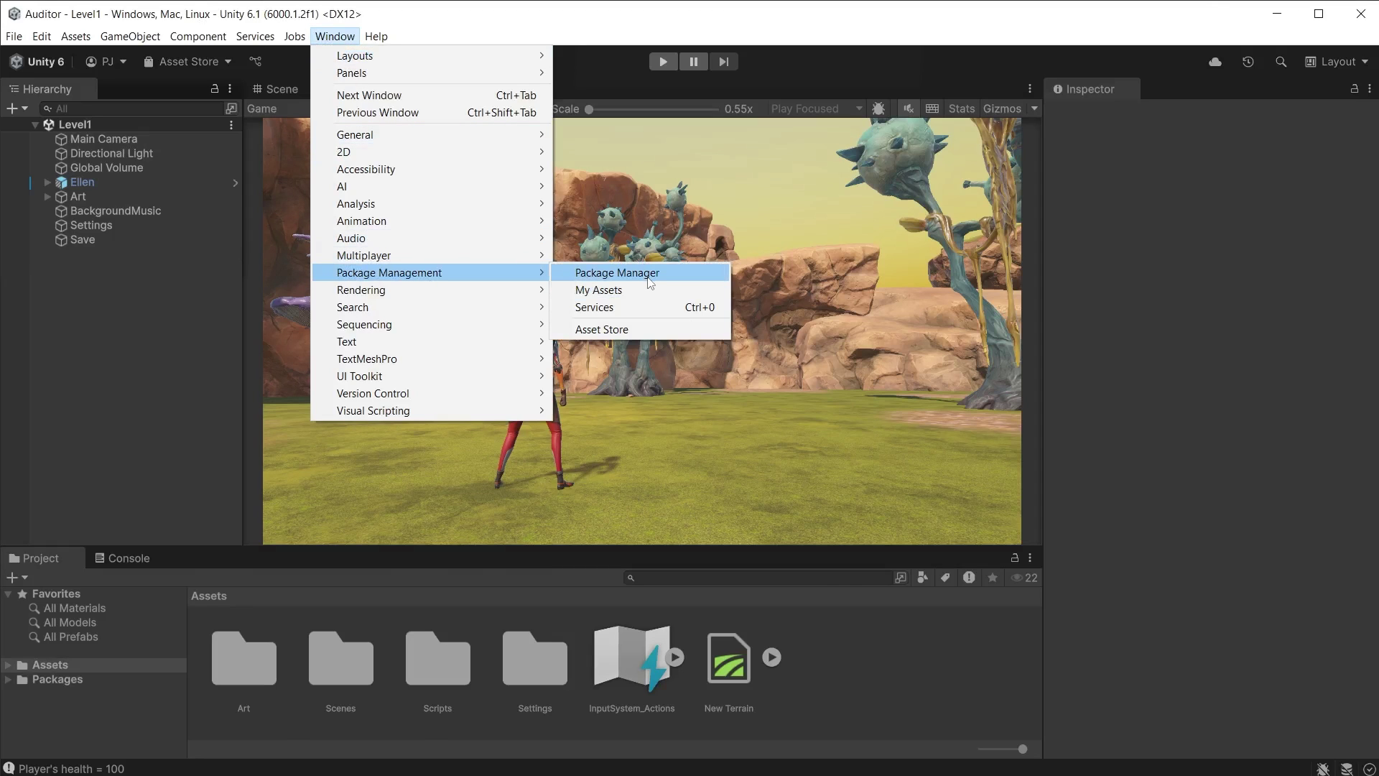
pyautogui.click(647, 273)
pyautogui.click(64, 162)
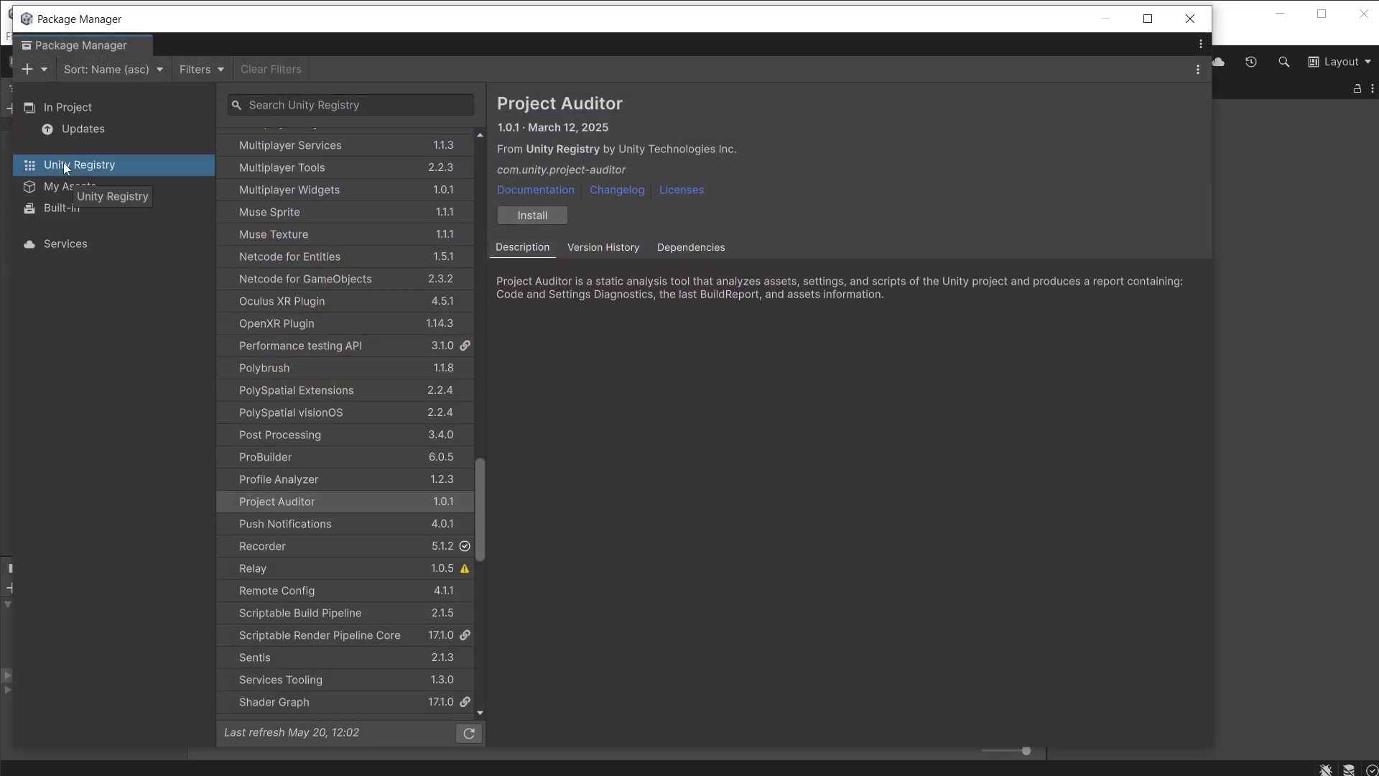
pyautogui.click(306, 502)
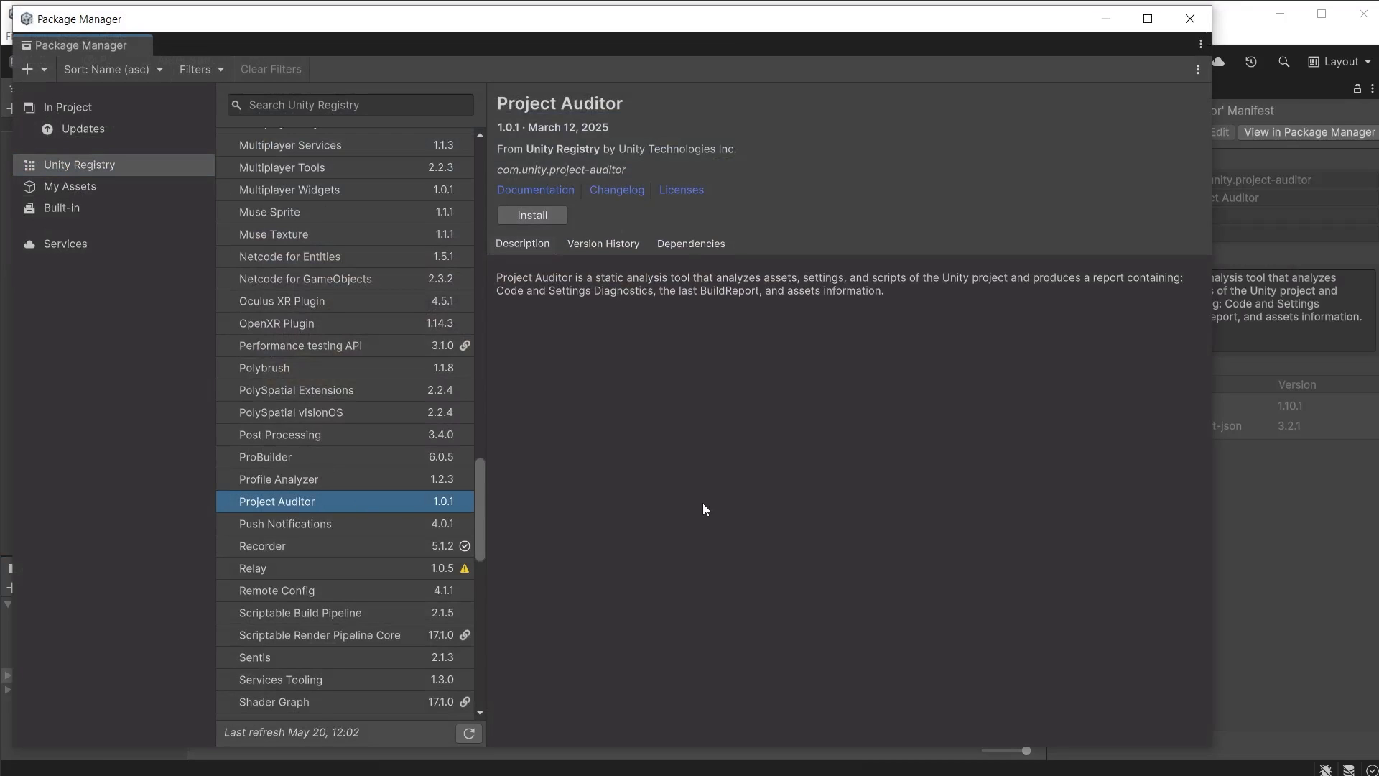
pyautogui.click(36, 72)
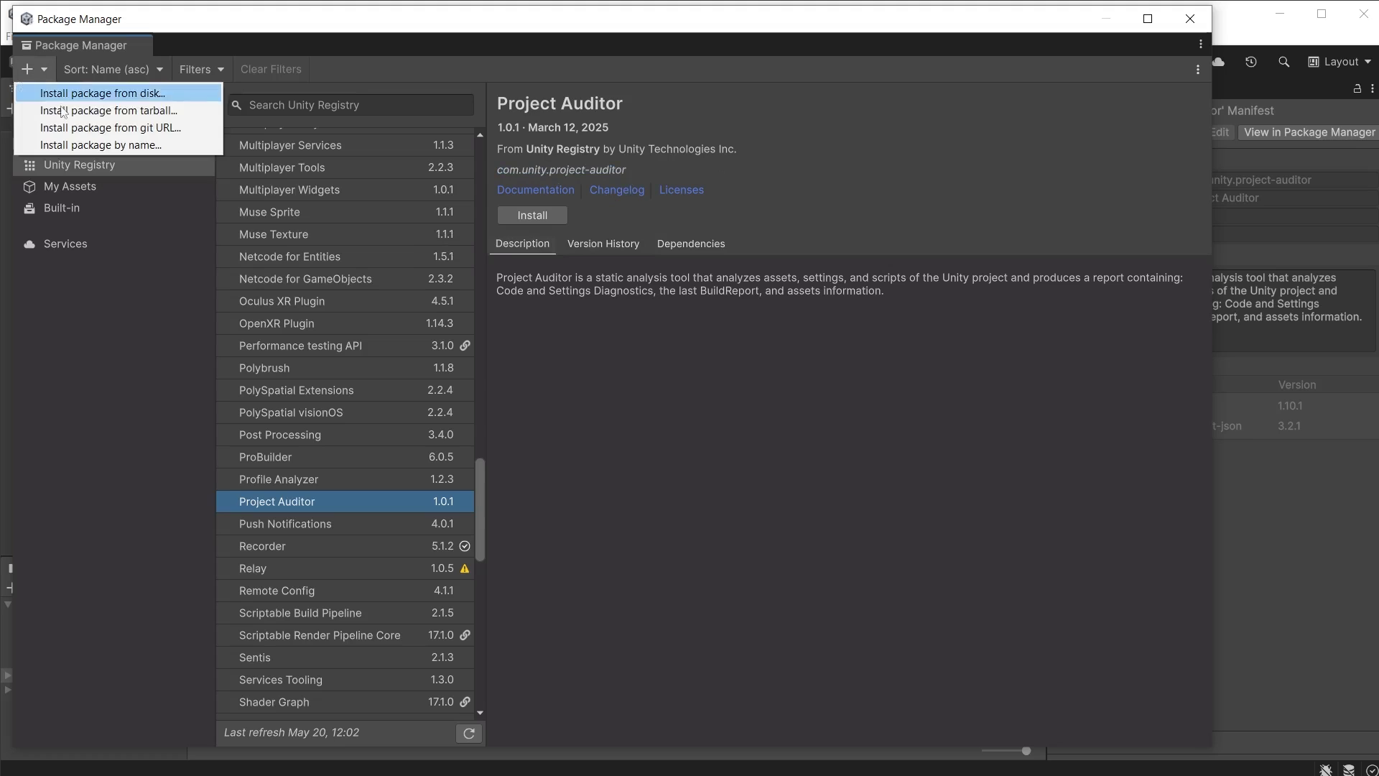
pyautogui.click(99, 147)
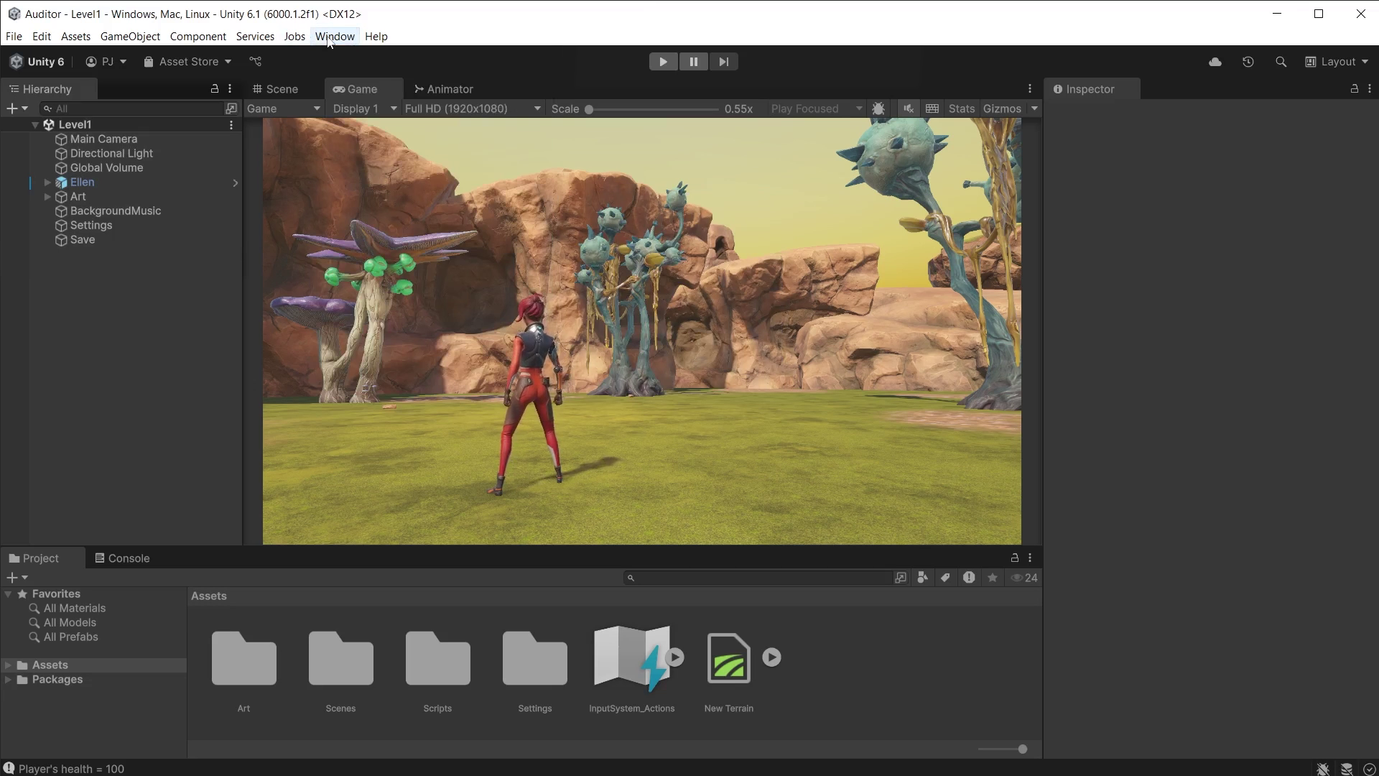
# Open Project Auditor from Window > Analysis and start the project analysis.
pyautogui.click(334, 35)
pyautogui.moveTo(464, 205)
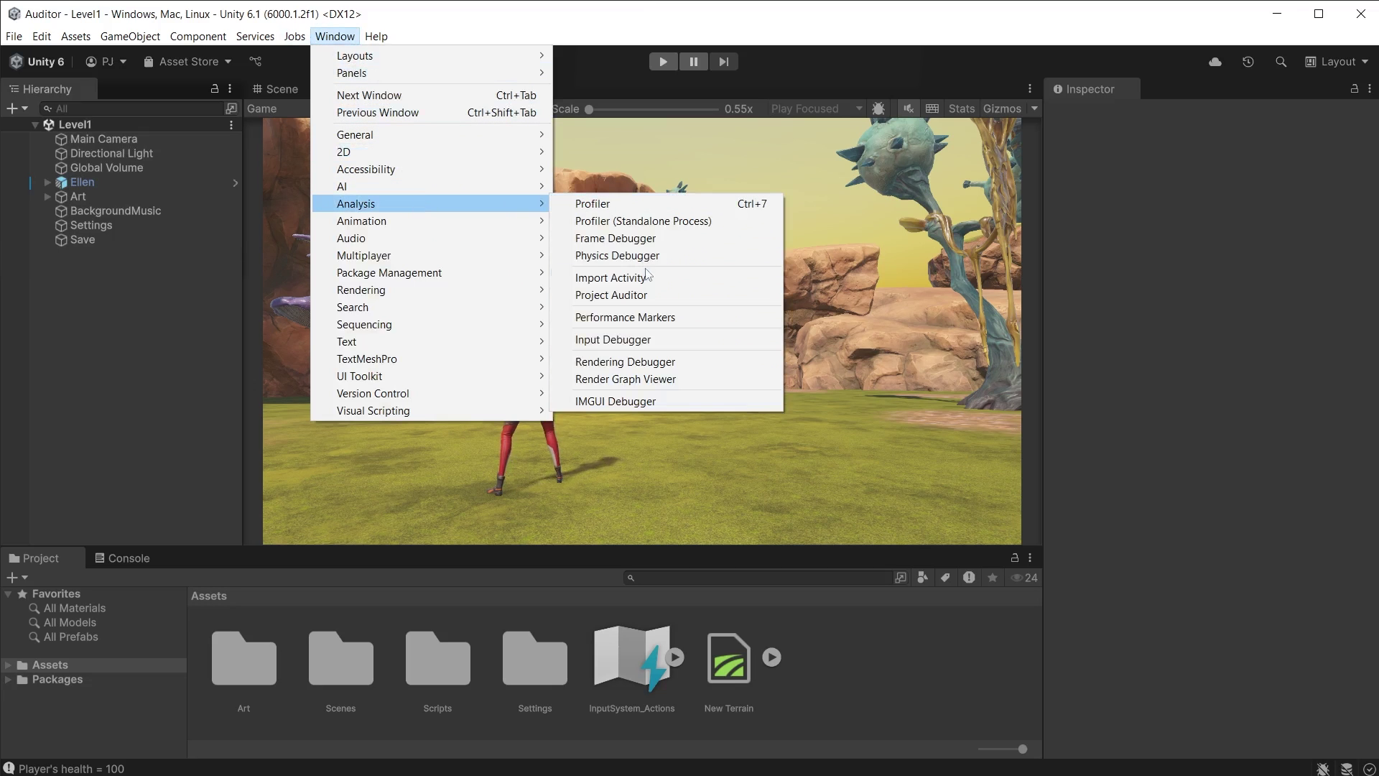
pyautogui.click(658, 300)
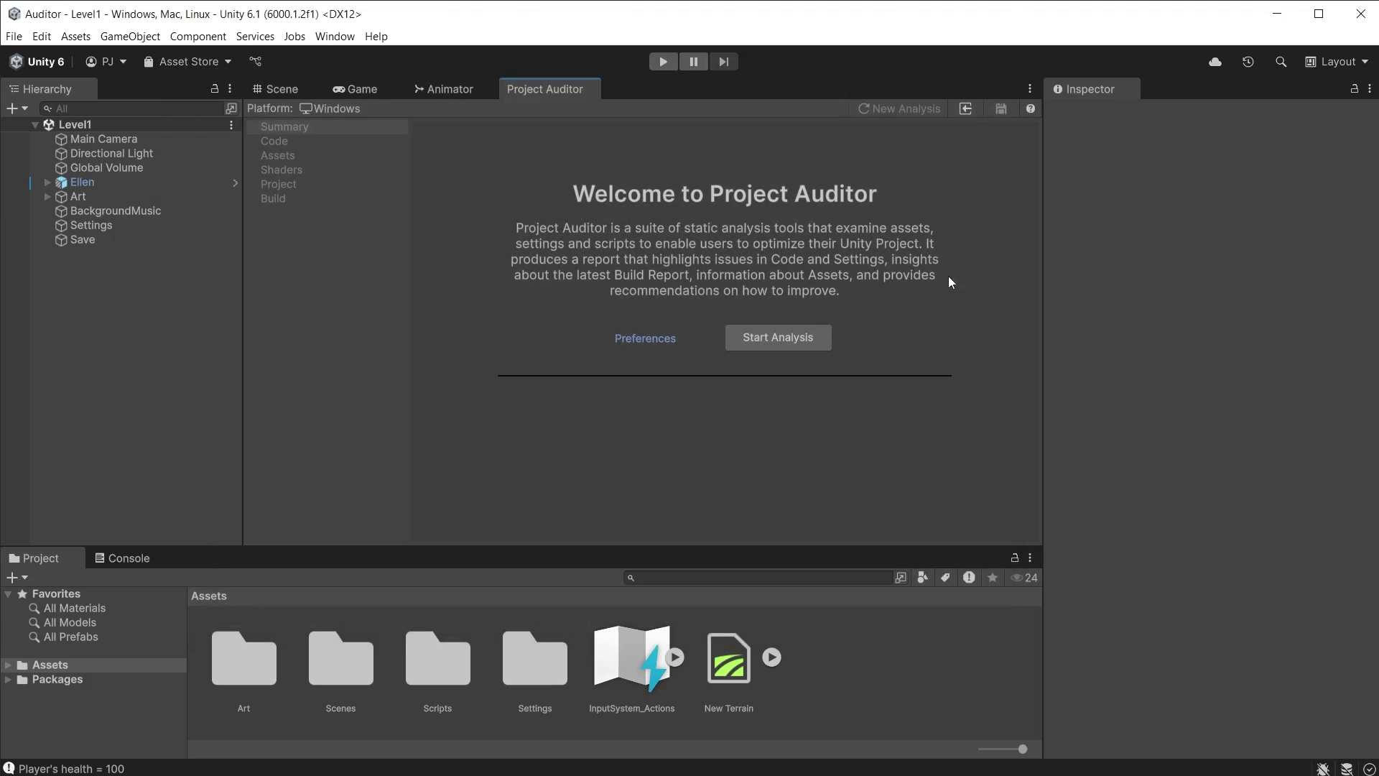
pyautogui.click(787, 339)
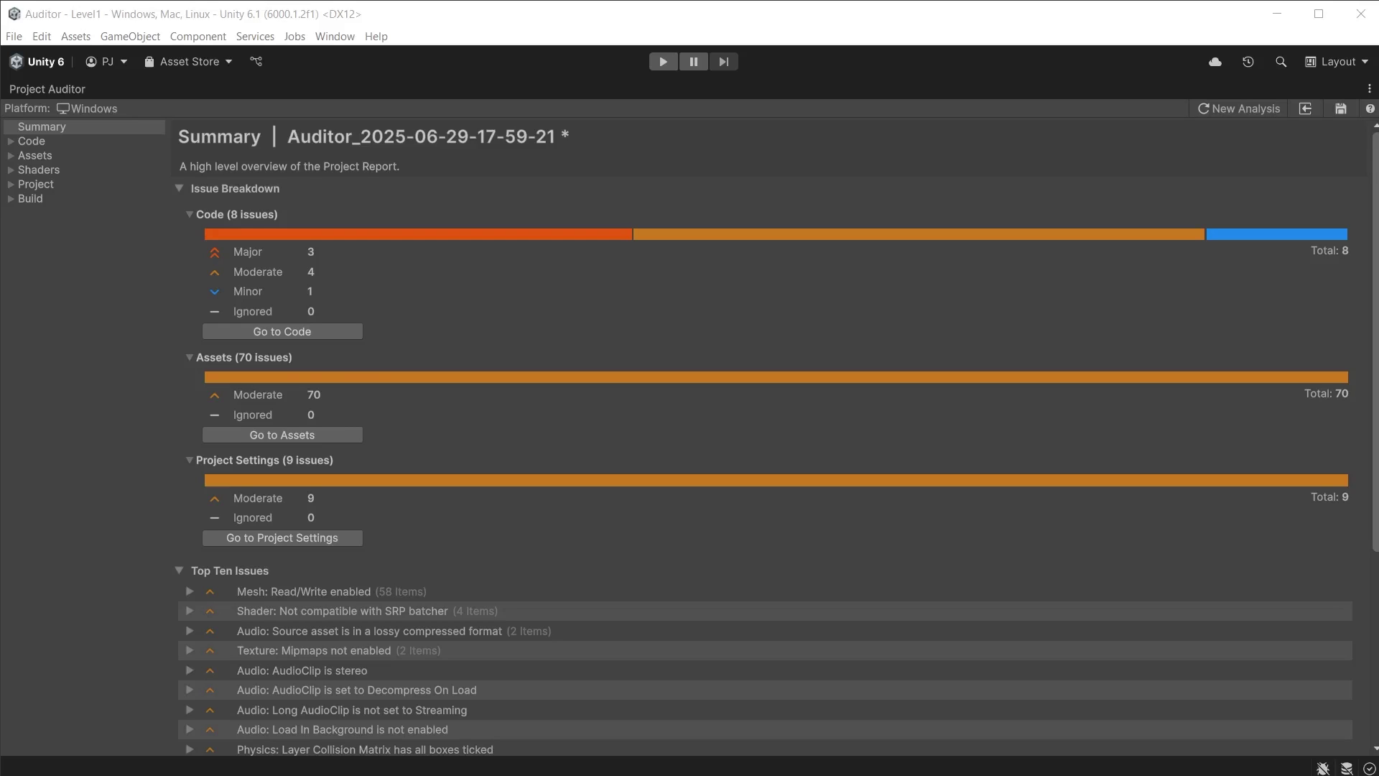
# Expand 'Mesh: Read/Write enabled' and view More Details listing its affected assets.
pyautogui.scroll(-5, 772, 431)
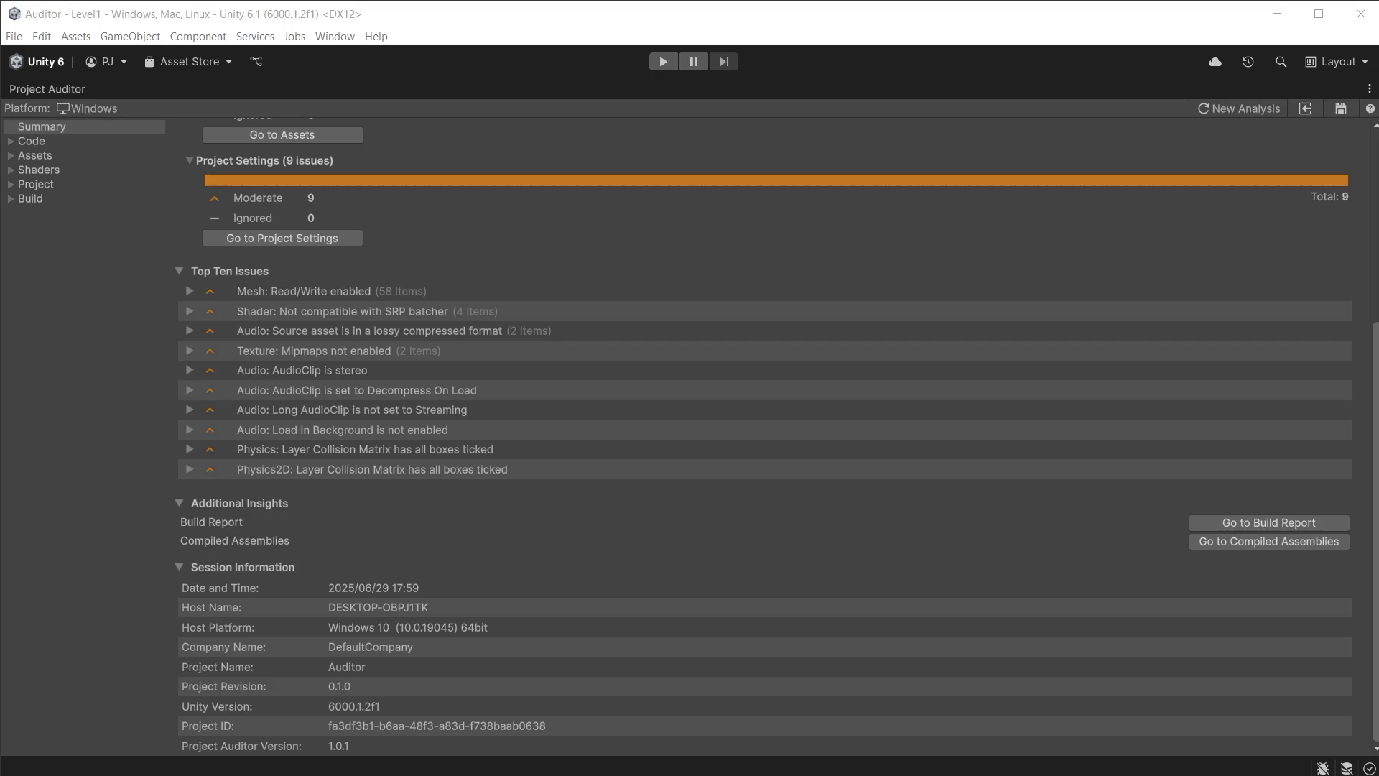
pyautogui.click(189, 291)
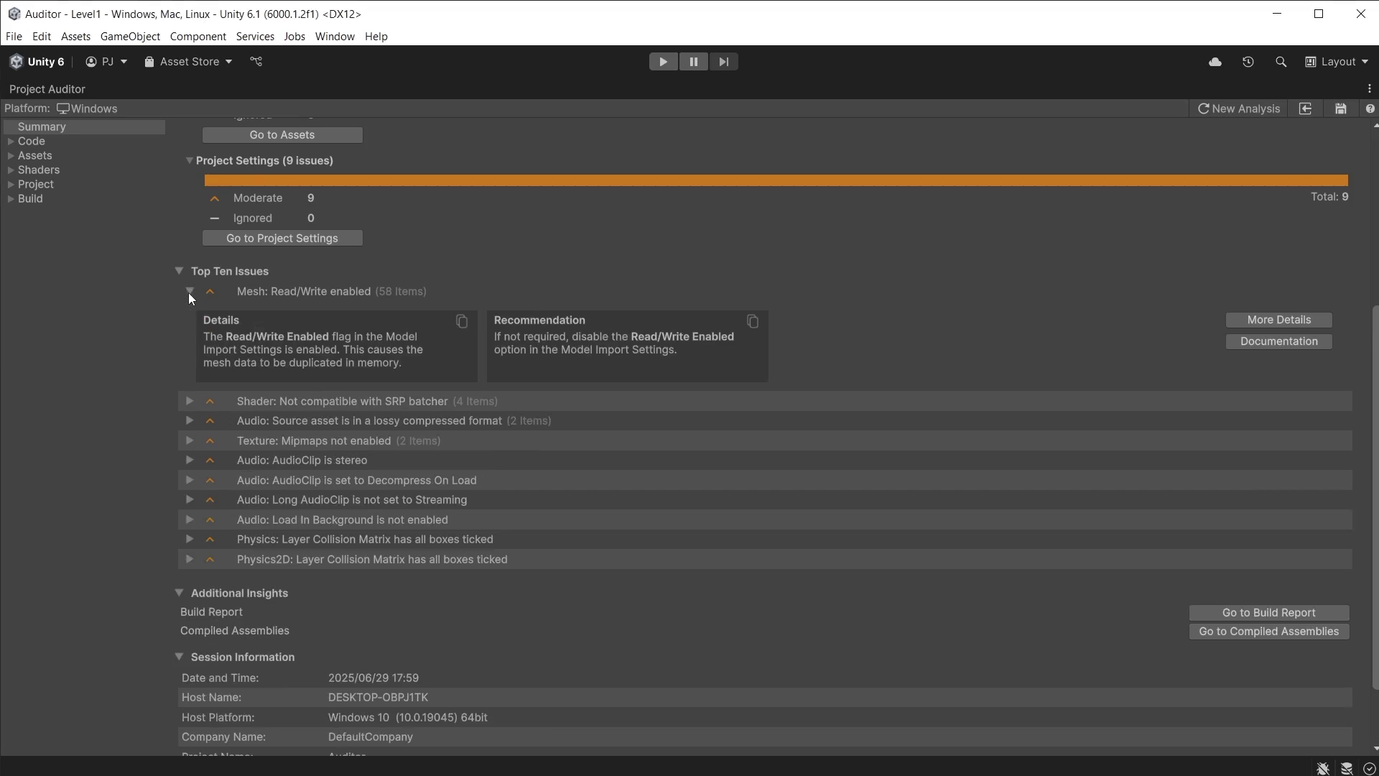
pyautogui.click(1290, 320)
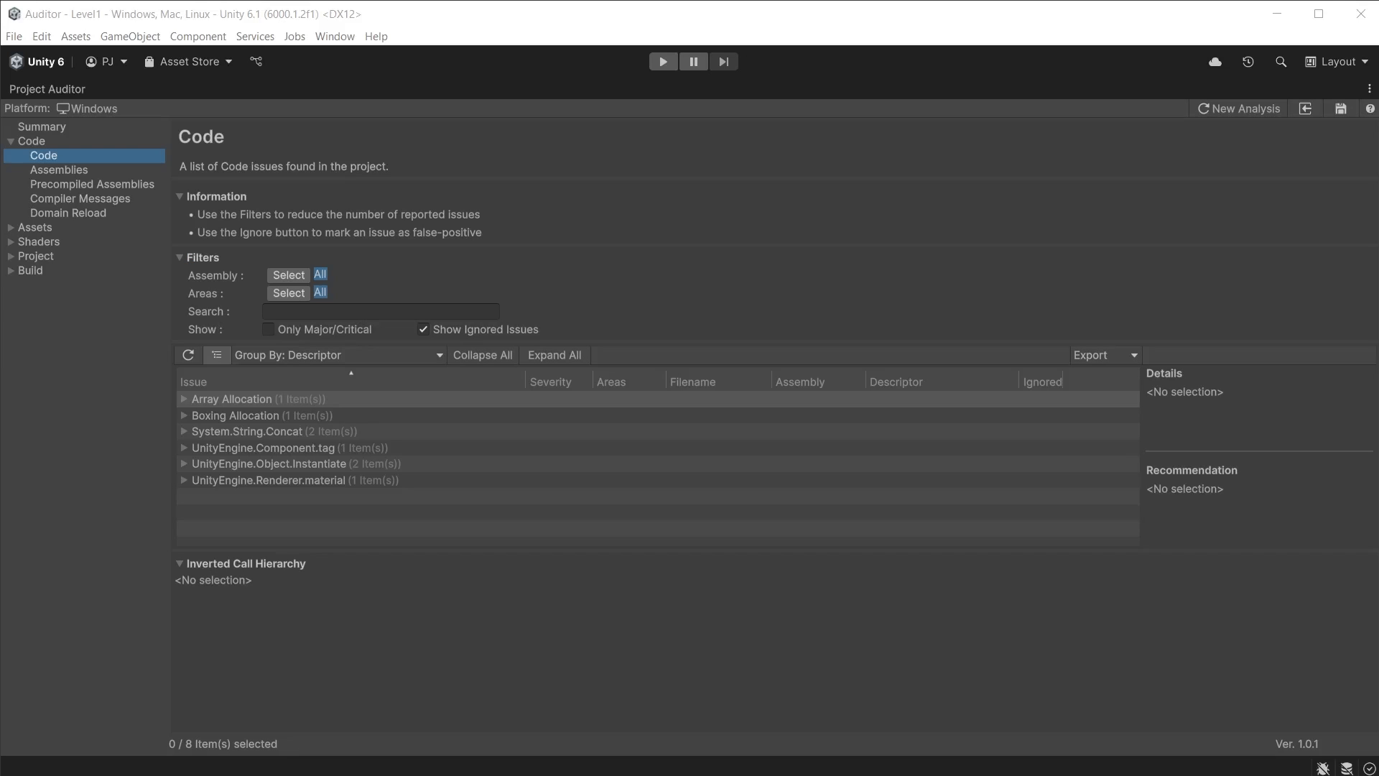
# Review the Areas, Group By and Export options, then show the 8 Code issues as a flat list.
pyautogui.click(299, 290)
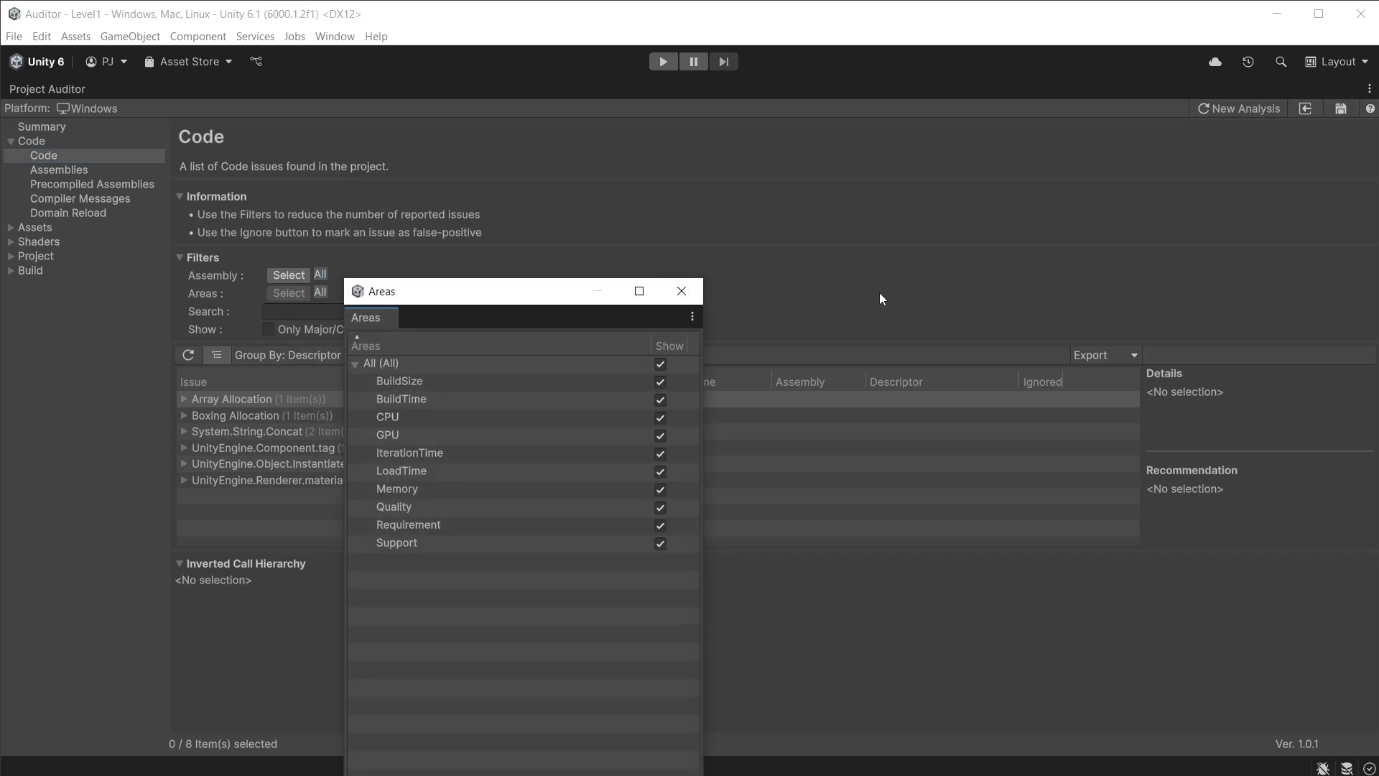
pyautogui.click(682, 291)
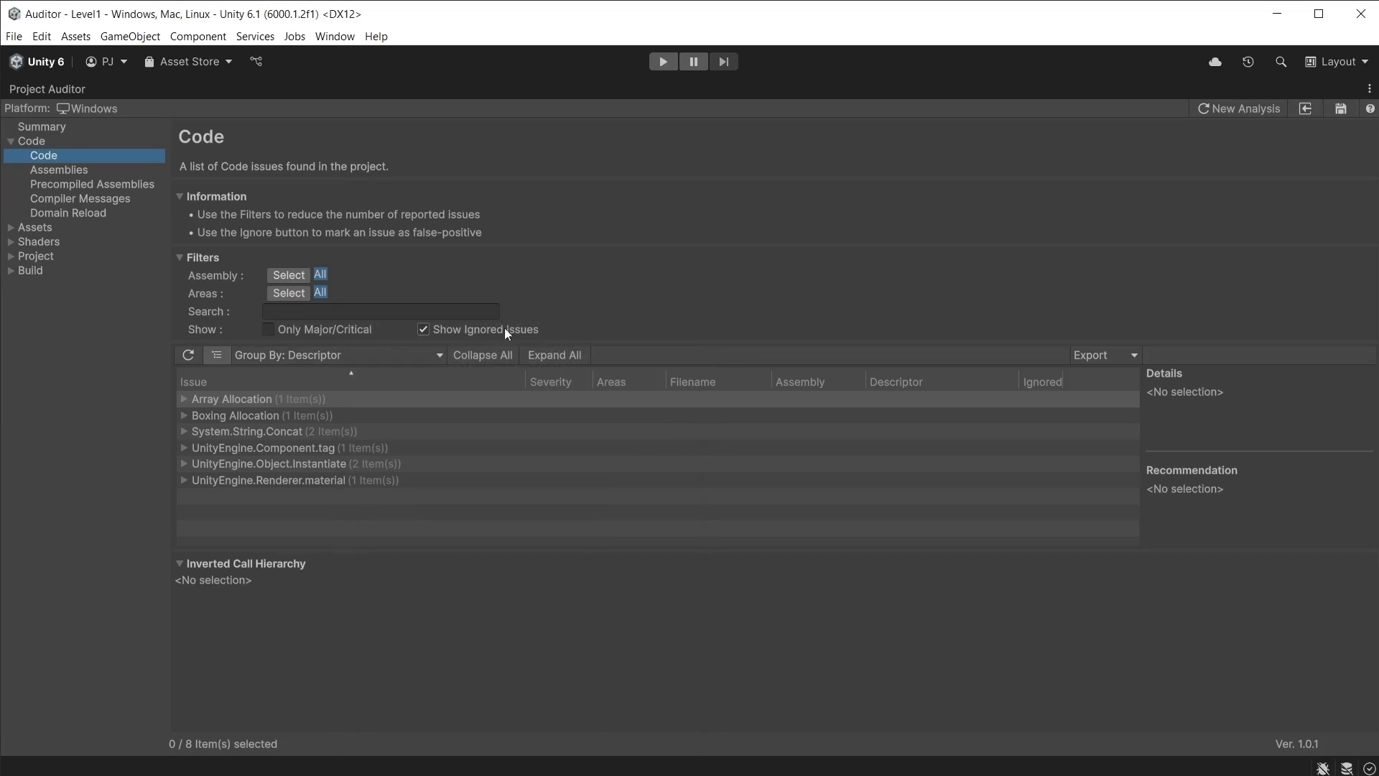
pyautogui.click(398, 355)
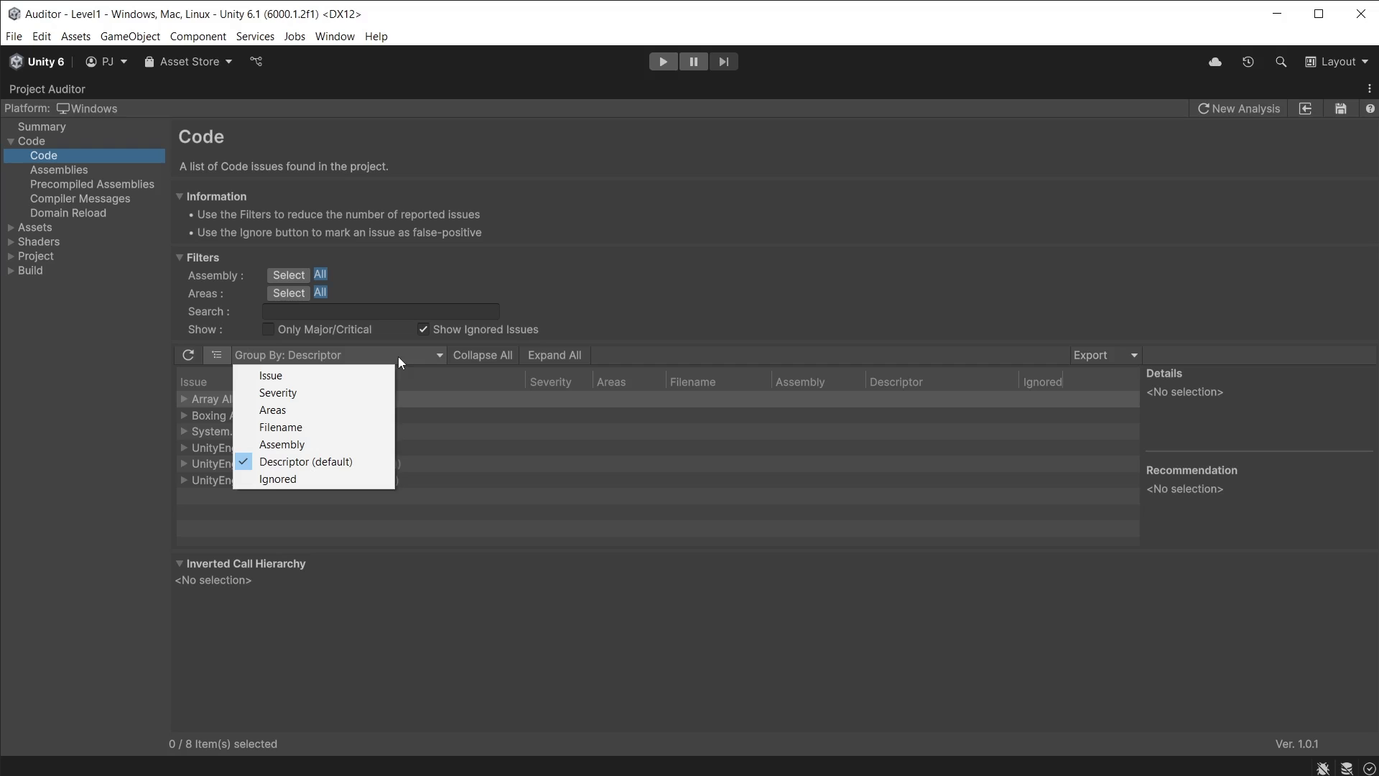
pyautogui.click(465, 640)
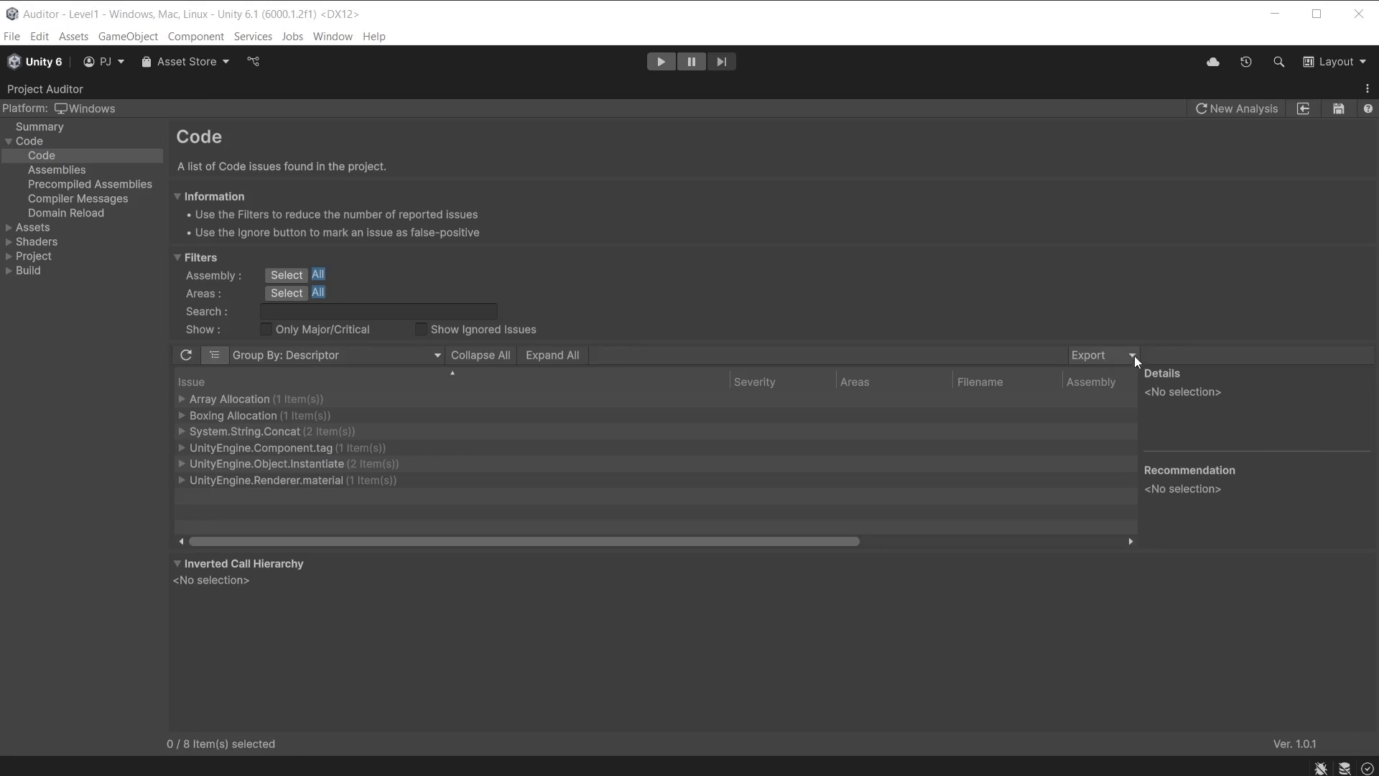
pyautogui.click(1132, 357)
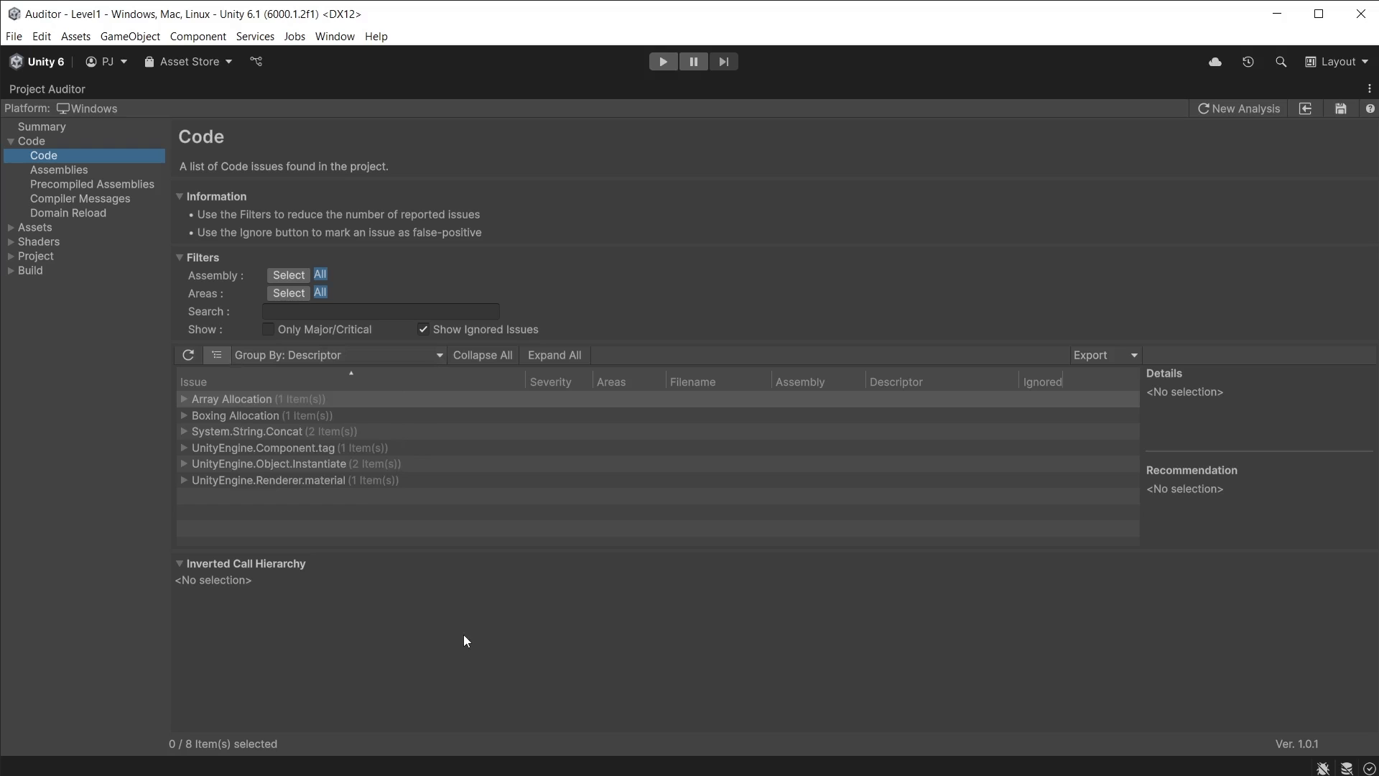
pyautogui.click(219, 355)
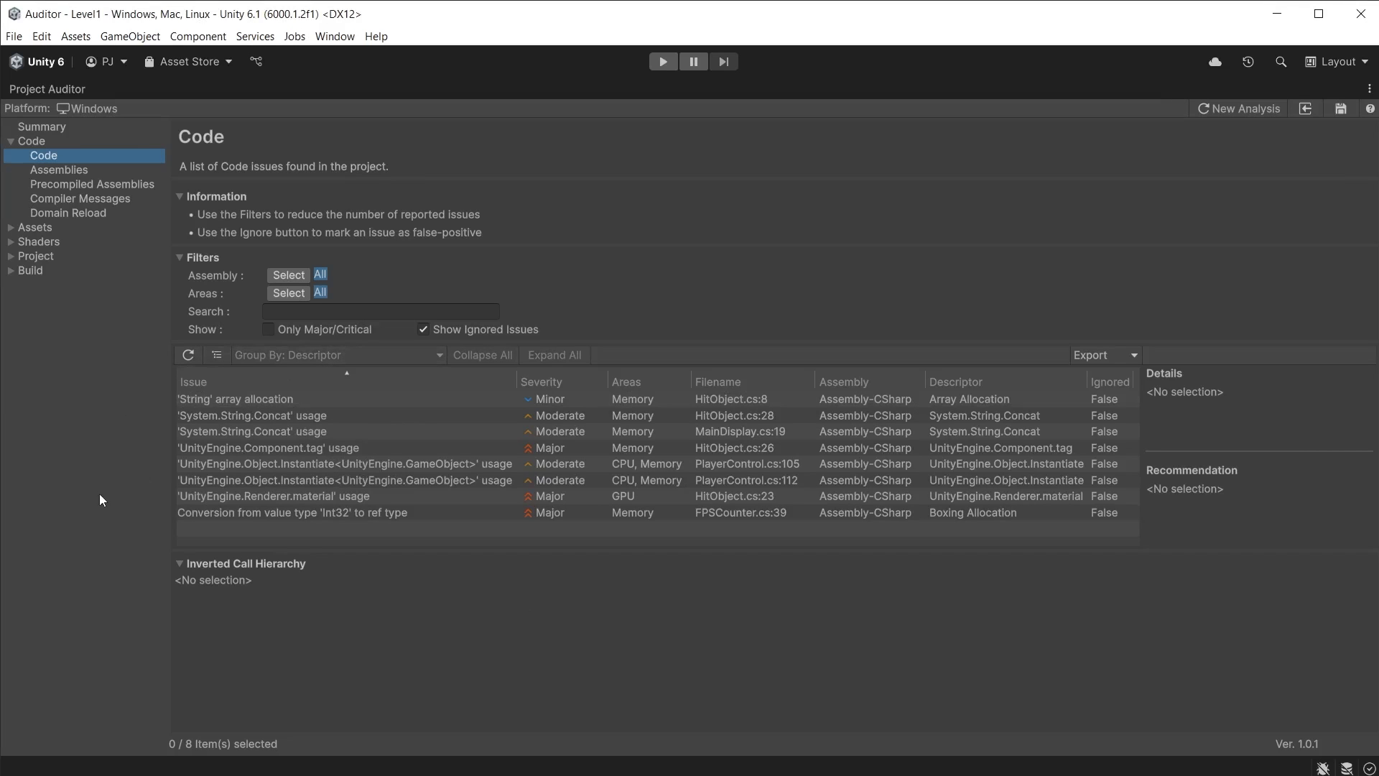
# Ignore the 'String' array allocation issue in HitObject.cs and hide ignored issues.
pyautogui.click(217, 401)
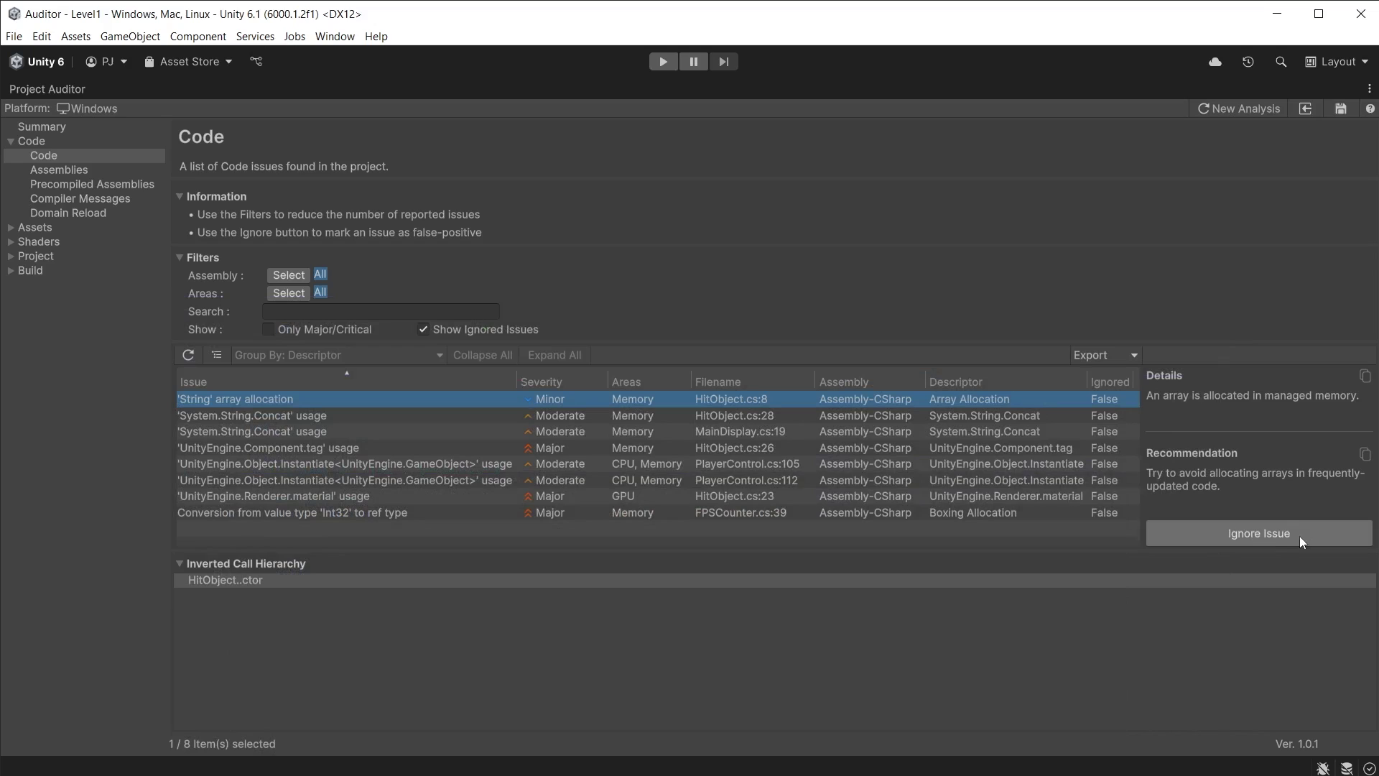
pyautogui.click(1281, 537)
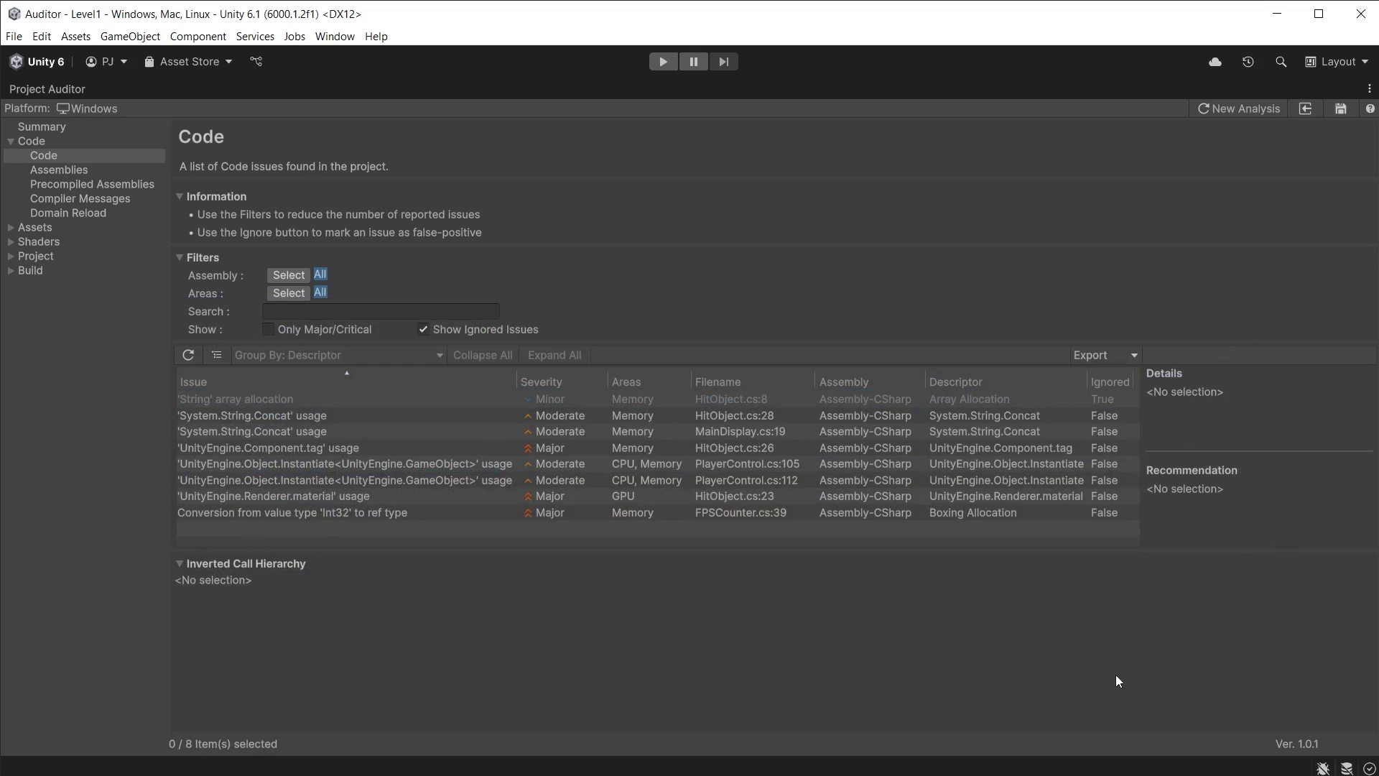
pyautogui.click(423, 329)
# Split line 28's concatenation into separate PlayerText.text and m_displayText.text assignments.
pyautogui.click(249, 399)
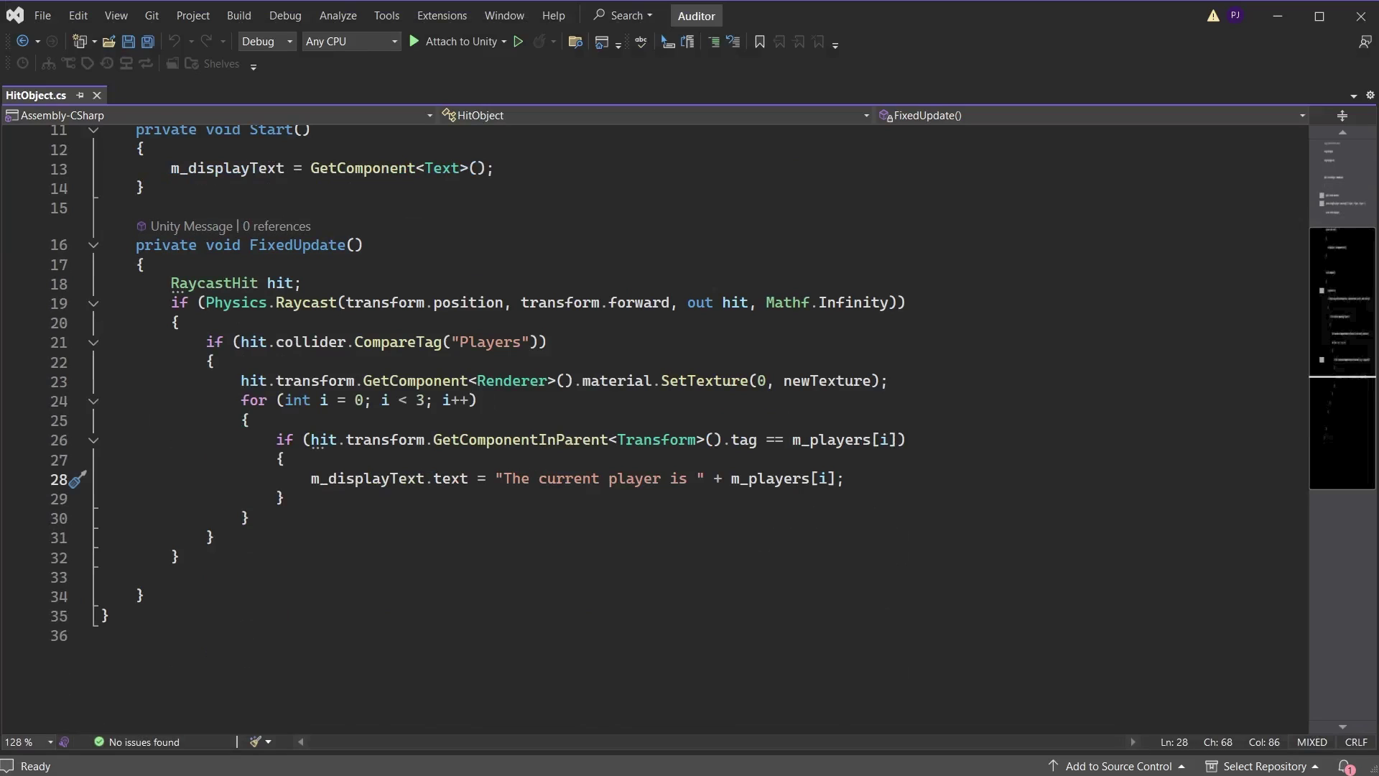
pyautogui.hotkey('ctrl', 'z')
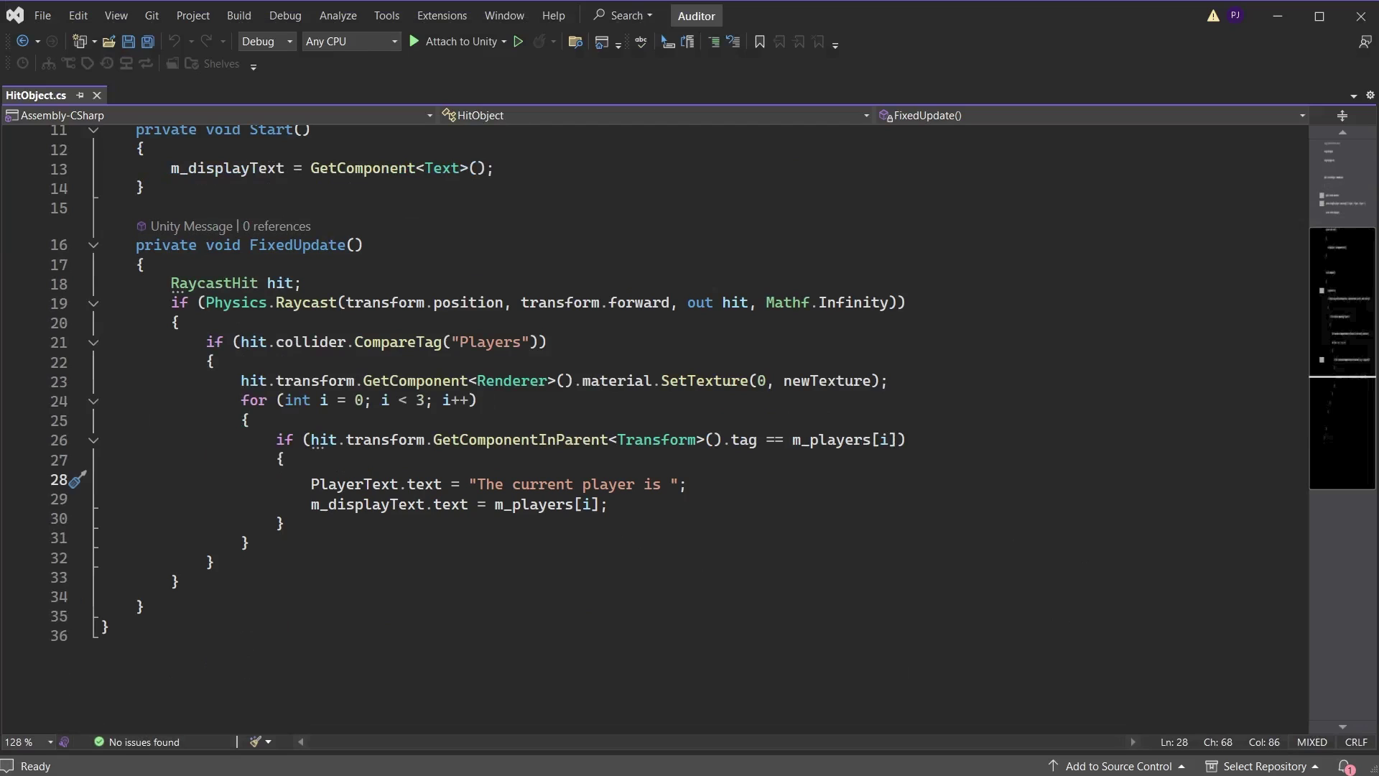
# Refresh the code analysis, discarding ignored items, so the String.Concat issues disappear.
pyautogui.hotkey('alt', 'Tab')
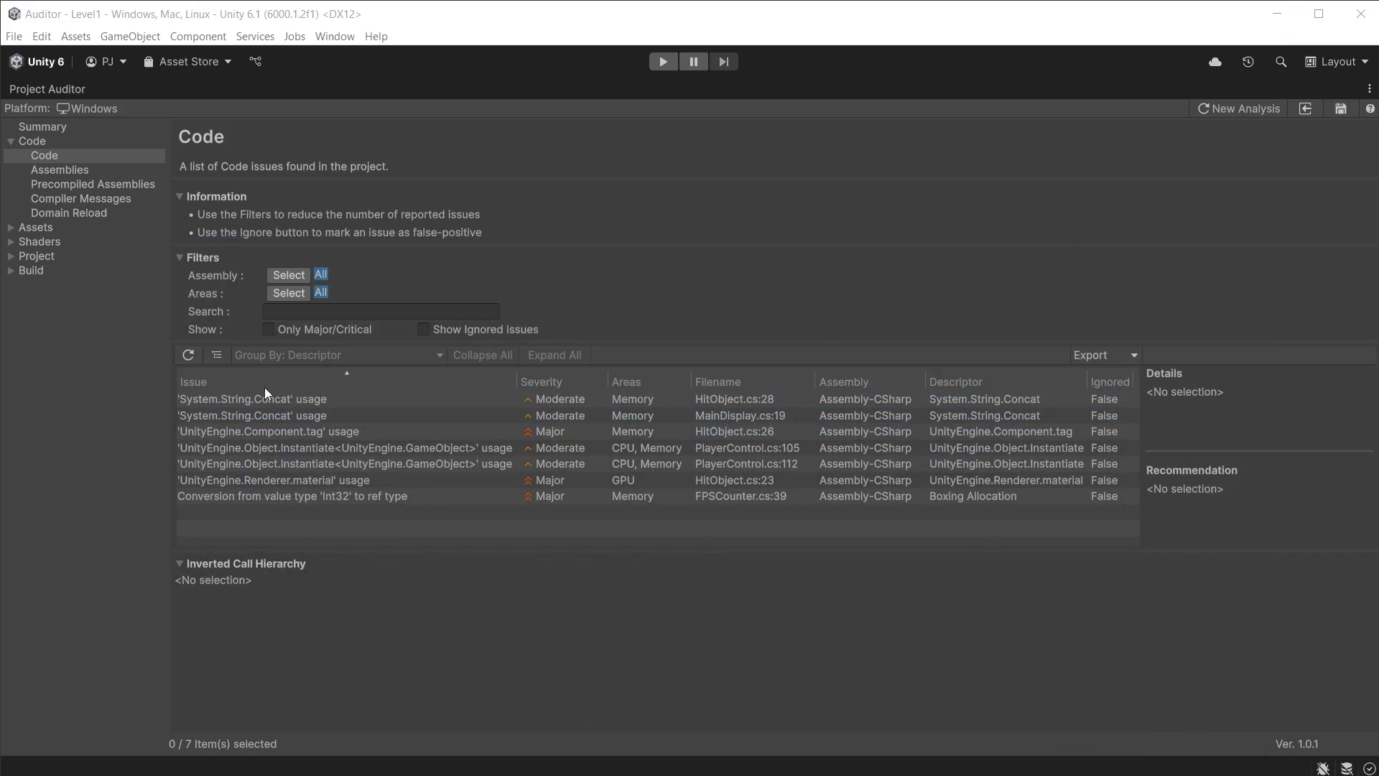
pyautogui.click(264, 396)
pyautogui.click(189, 354)
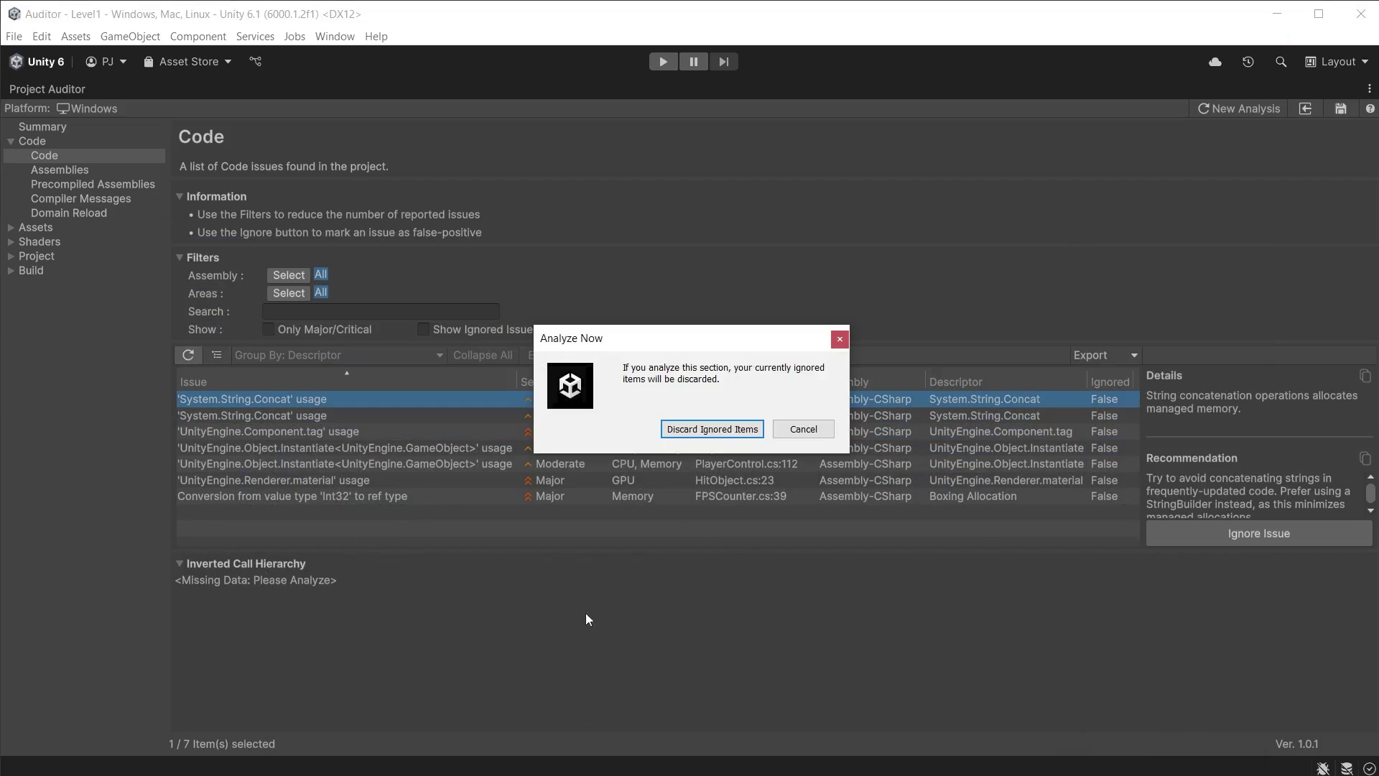
pyautogui.click(711, 428)
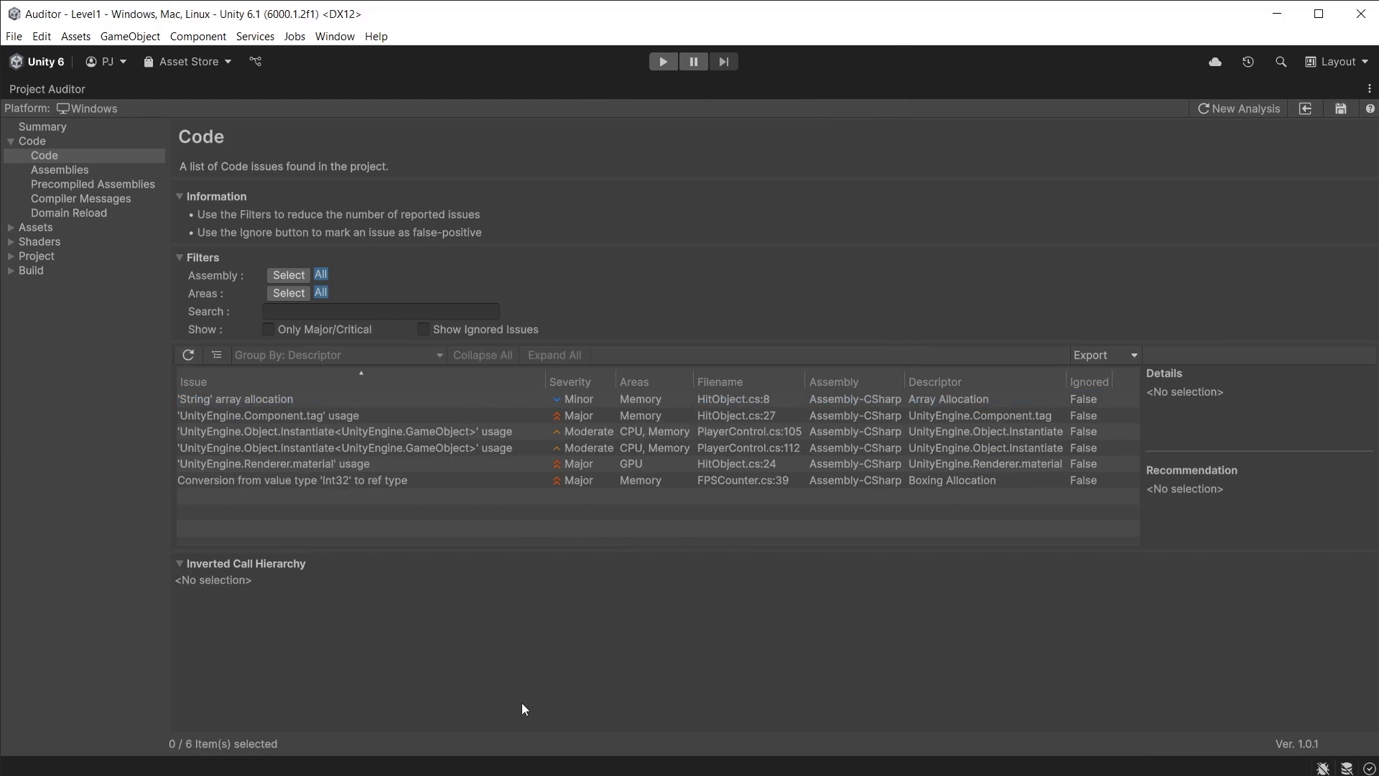
# Ignore the 'String' array allocation issue again and select the UnityEngine.Component.tag issue.
pyautogui.click(234, 400)
pyautogui.click(1228, 533)
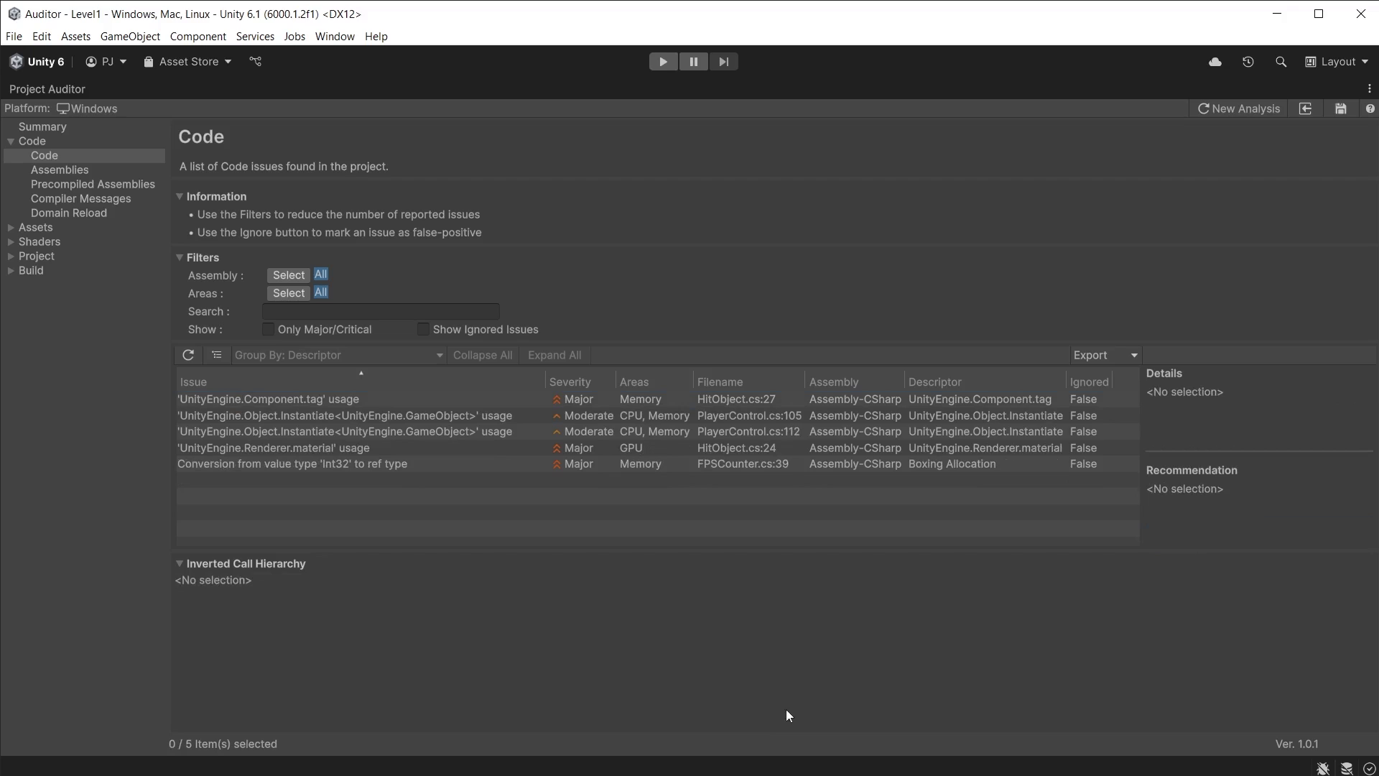
pyautogui.click(368, 399)
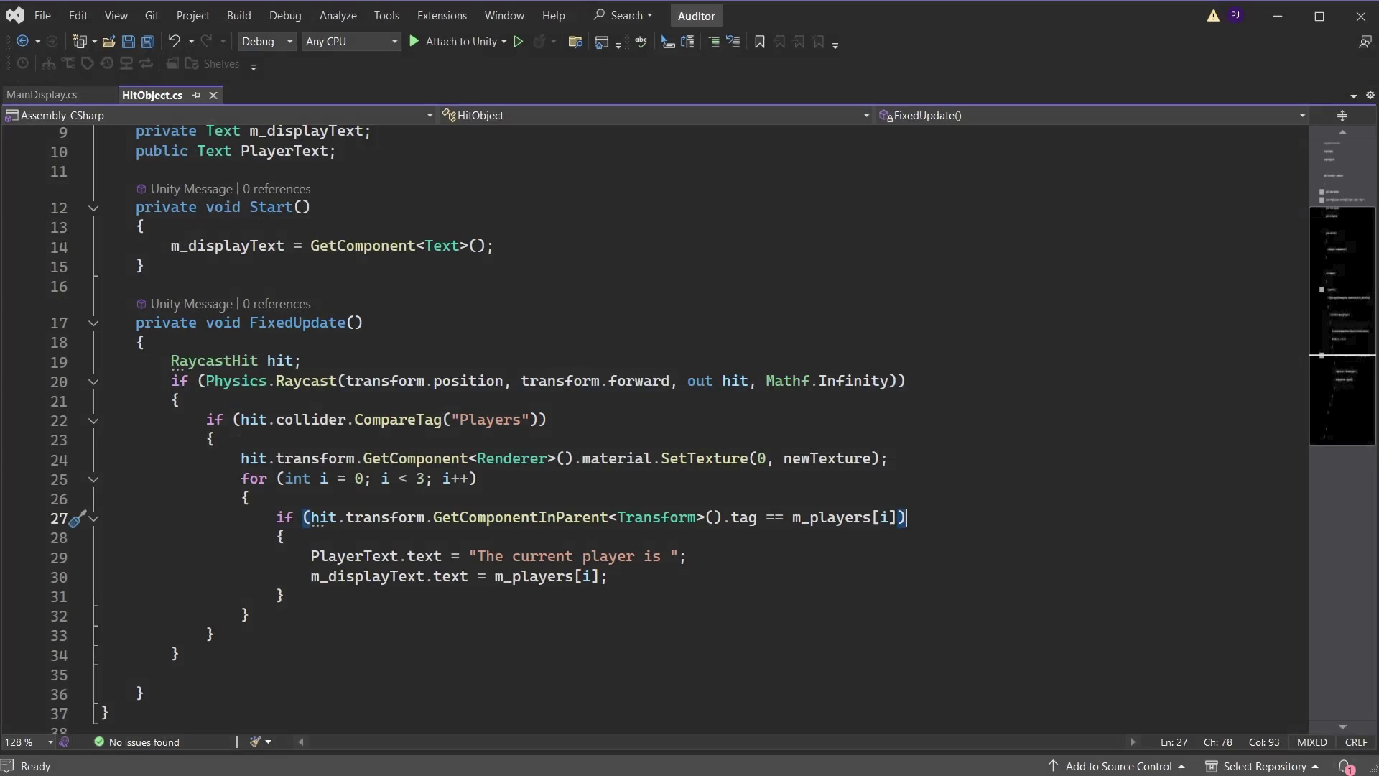
# On line 27, replace the '.tag ==' comparison with '.CompareTag(m_players[i]))'.
pyautogui.press('BackSpace')
pyautogui.press('BackSpace')
pyautogui.press('BackSpace')
pyautogui.press('BackSpace')
pyautogui.press('BackSpace')
pyautogui.press('BackSpace')
pyautogui.press('BackSpace')
pyautogui.press('BackSpace')
pyautogui.press('BackSpace')
pyautogui.press('BackSpace')
pyautogui.press('BackSpace')
pyautogui.press('BackSpace')
pyautogui.press('BackSpace')
pyautogui.press('BackSpace')
pyautogui.press('BackSpace')
pyautogui.press('BackSpace')
pyautogui.press('BackSpace')
pyautogui.press('BackSpace')
pyautogui.press('BackSpace')
pyautogui.press('BackSpace')
pyautogui.write('.CompareTag(m_players[i]))')
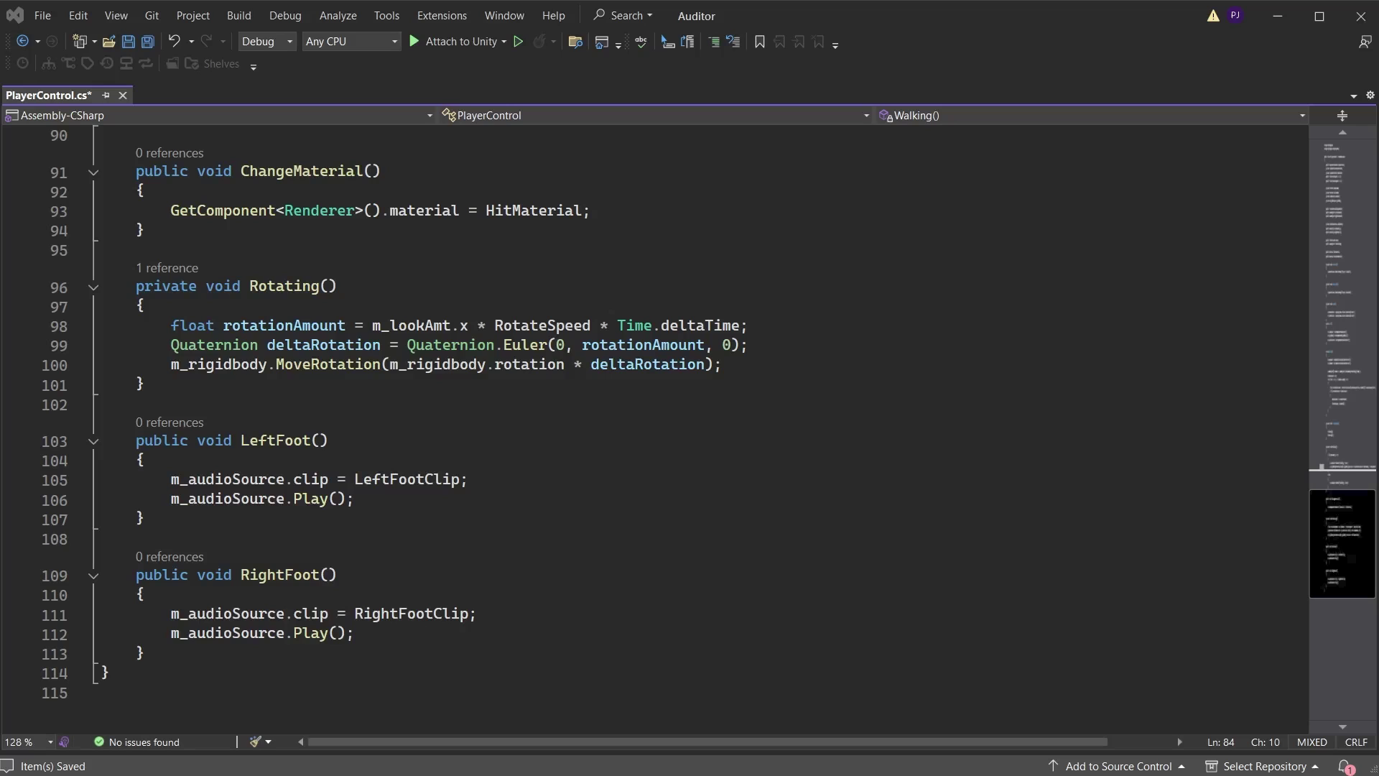
# Switch back to Unity to check the Project Auditor code issues list.
pyautogui.hotkey('alt', 'Tab')
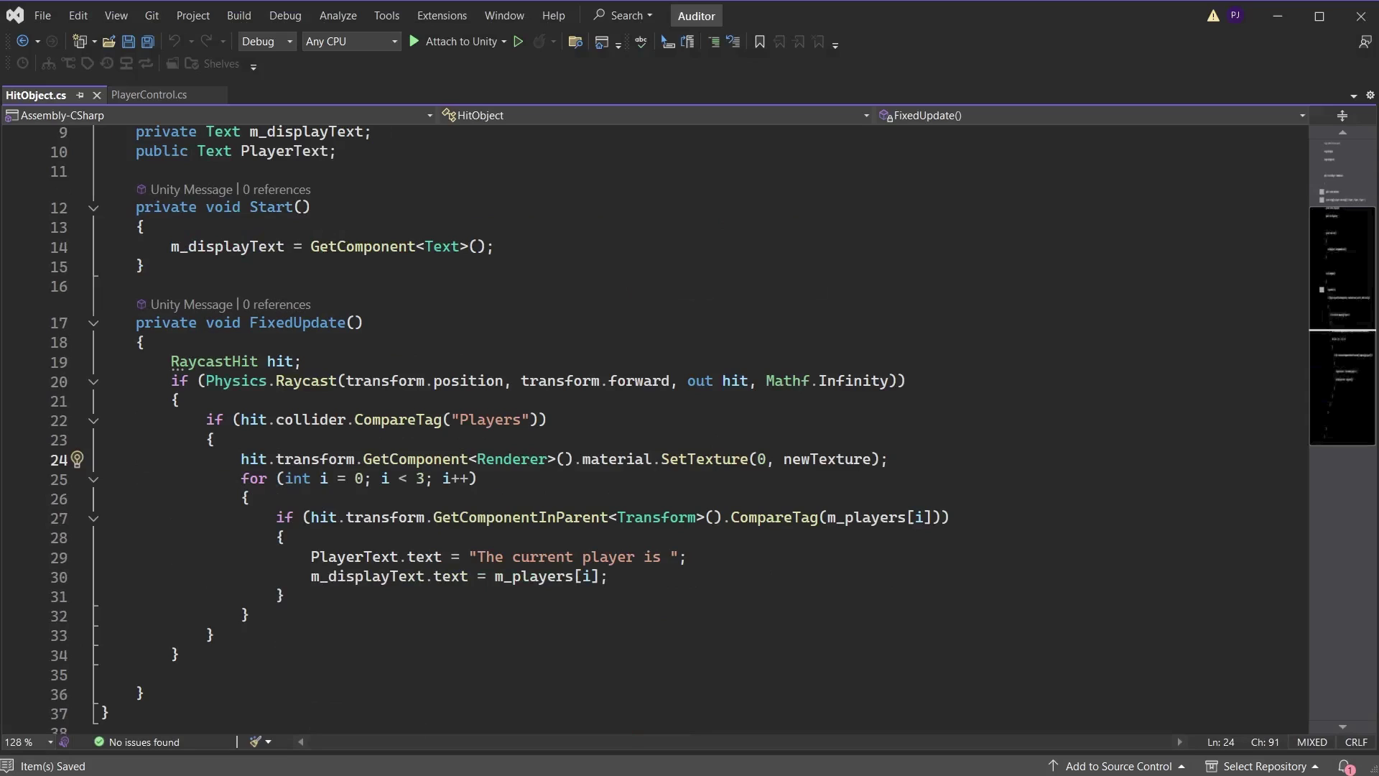
# Change HitObject.cs line 24 to '.sharedMaterial.SetTexture(0, newTexture);' instead of the material call.
pyautogui.press('BackSpace')
pyautogui.press('BackSpace')
pyautogui.press('BackSpace')
pyautogui.press('BackSpace')
pyautogui.press('BackSpace')
pyautogui.press('BackSpace')
pyautogui.press('BackSpace')
pyautogui.press('BackSpace')
pyautogui.press('BackSpace')
pyautogui.press('BackSpace')
pyautogui.press('BackSpace')
pyautogui.press('BackSpace')
pyautogui.press('BackSpace')
pyautogui.press('BackSpace')
pyautogui.press('BackSpace')
pyautogui.press('BackSpace')
pyautogui.press('BackSpace')
pyautogui.press('BackSpace')
pyautogui.press('BackSpace')
pyautogui.press('BackSpace')
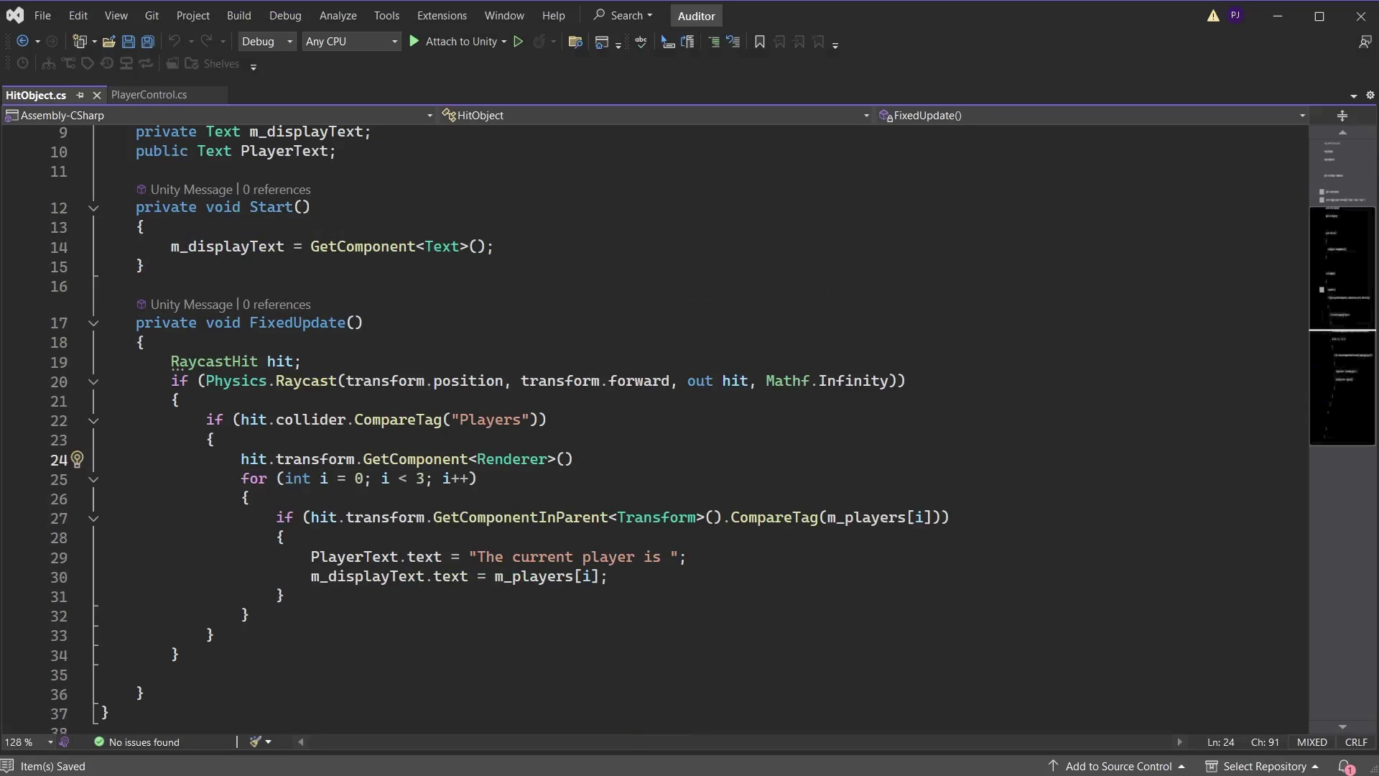
pyautogui.write('.sharedMaterial.SetTexture(0, newTexture);')
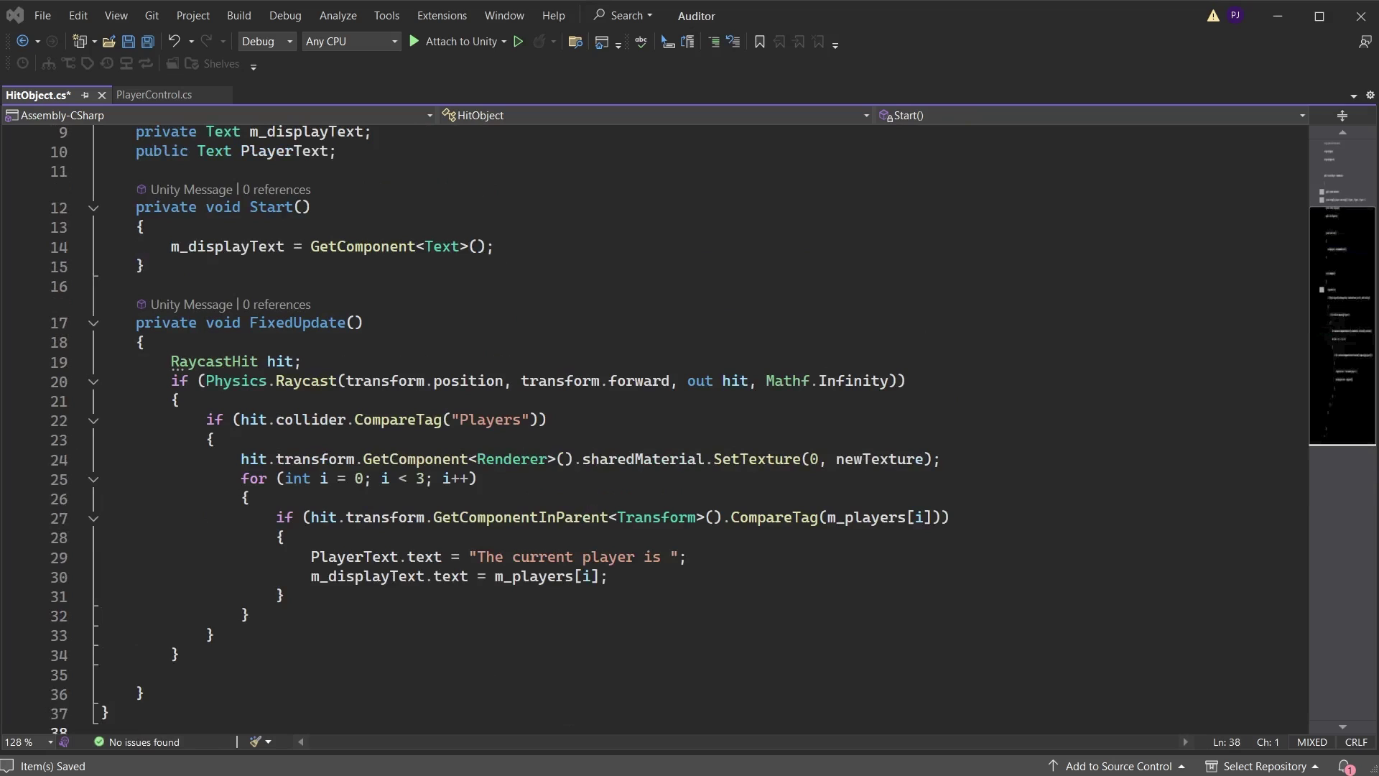
pyautogui.hotkey('alt', 'Tab')
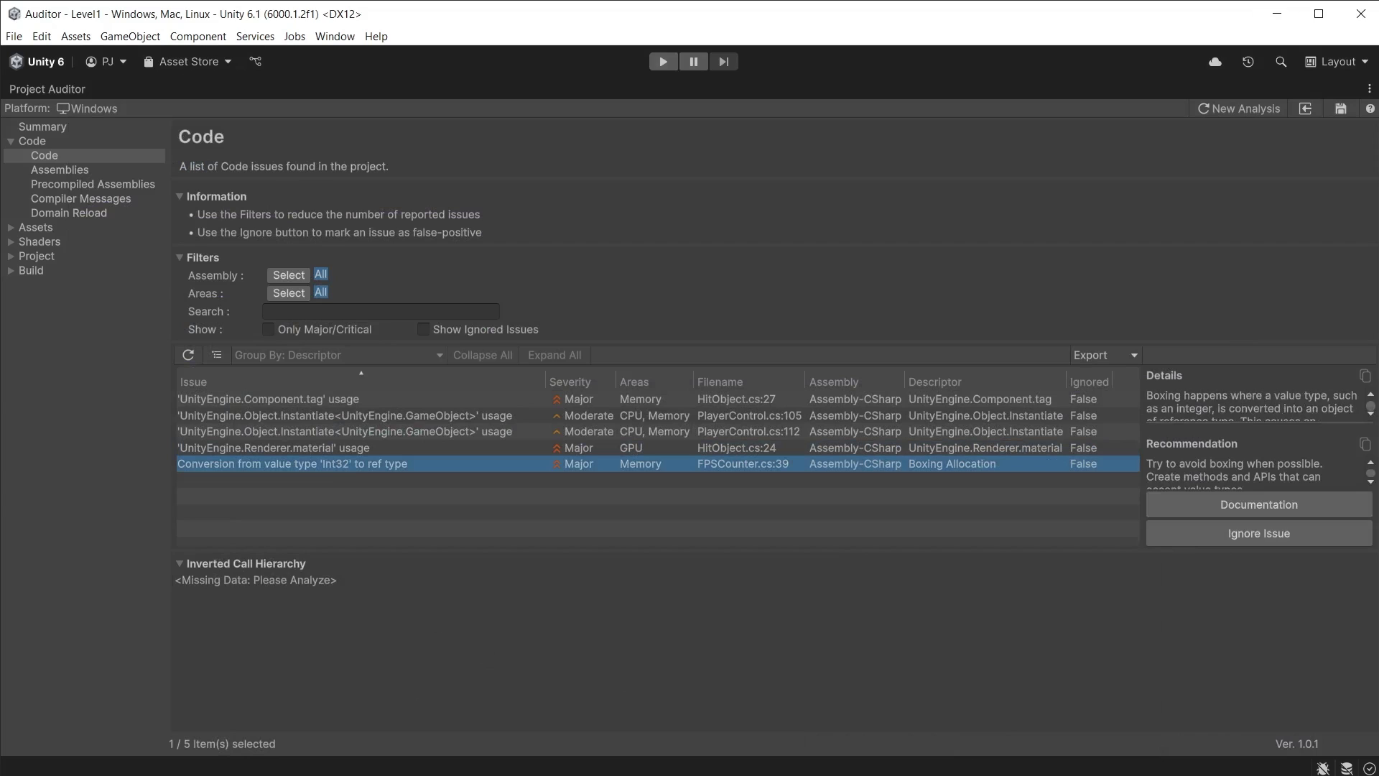
# Make FPSCounter.cs line 38 set the fps text with m_currentFps.ToString("f0") instead of string.Format.
pyautogui.hotkey('alt', 'Tab')
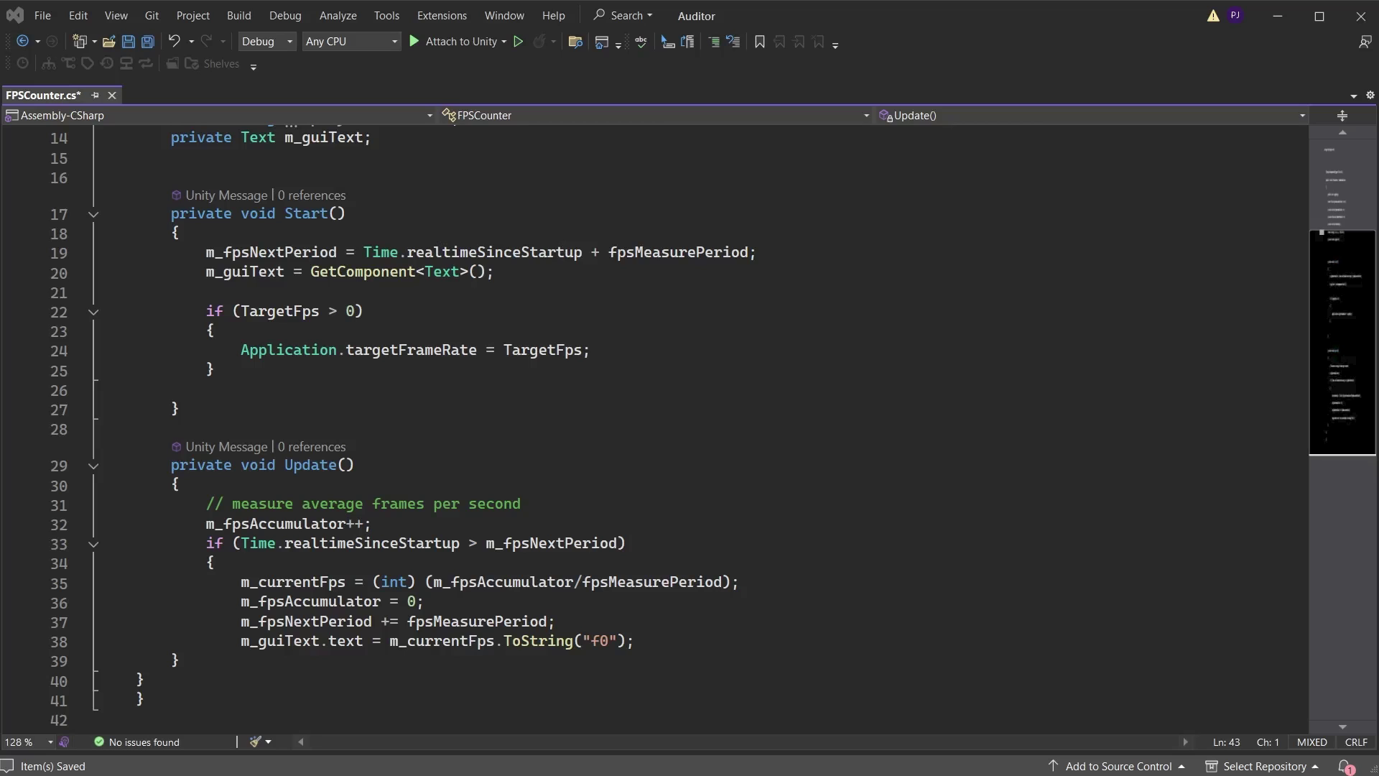
# Re-run the code analysis in Project Auditor, discarding previously ignored items.
pyautogui.hotkey('alt', 'Tab')
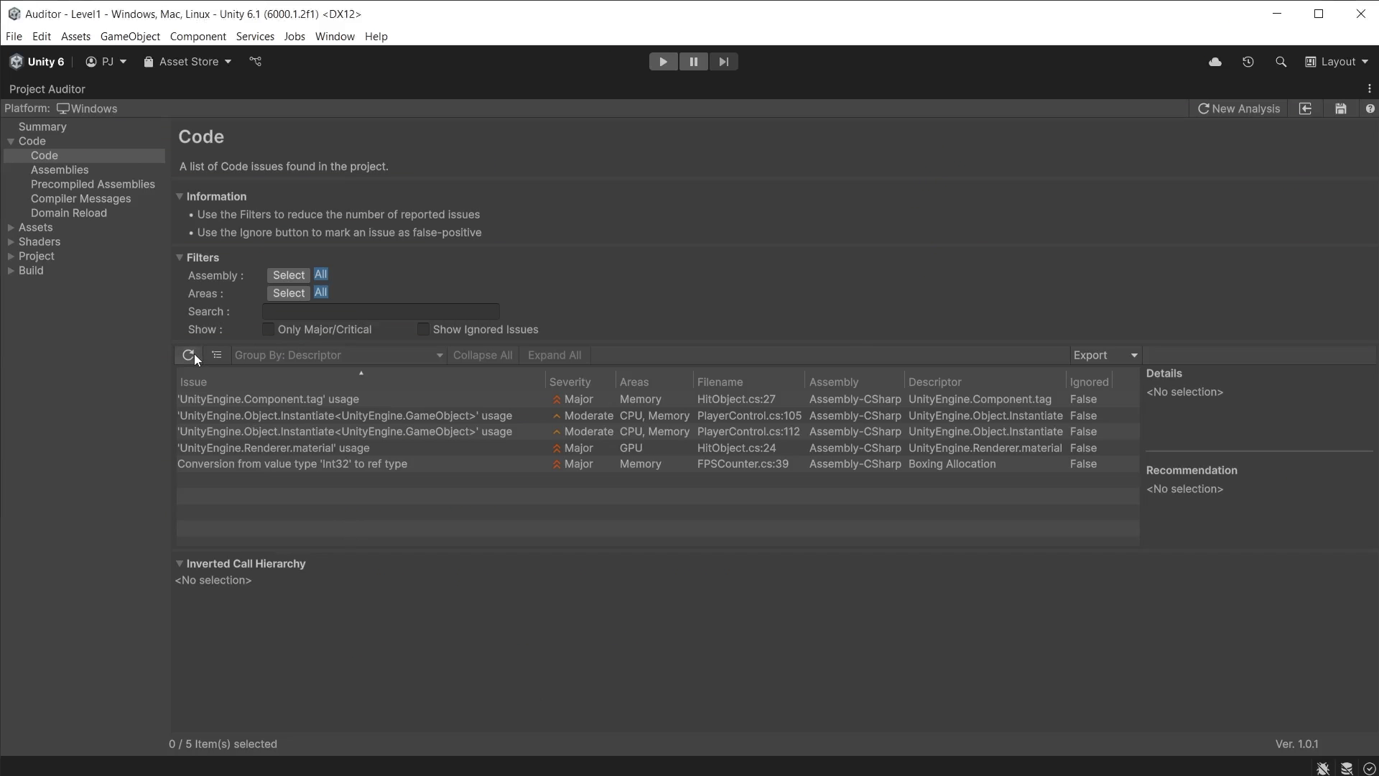
pyautogui.click(188, 355)
pyautogui.click(741, 432)
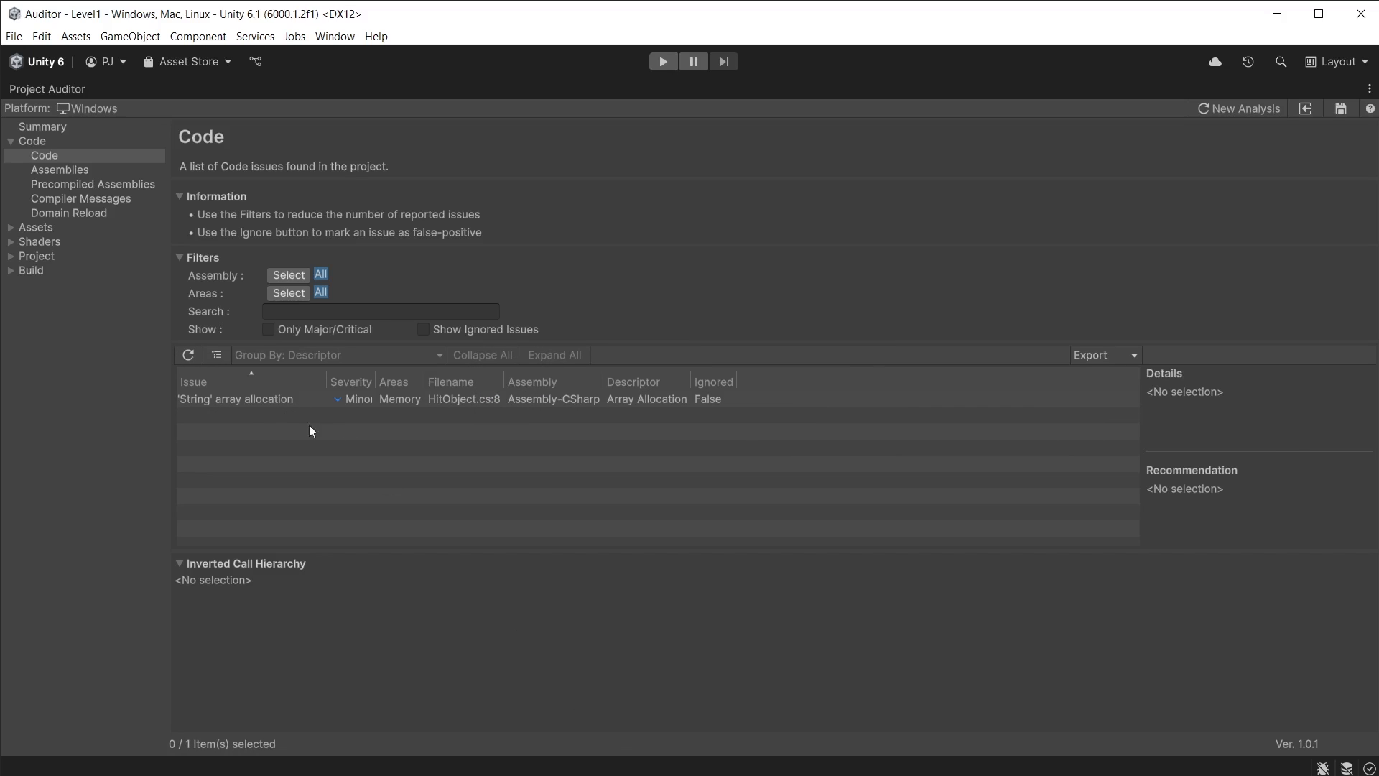
# Ignore the 'String' array allocation issue and show the Compiler Messages list.
pyautogui.click(261, 398)
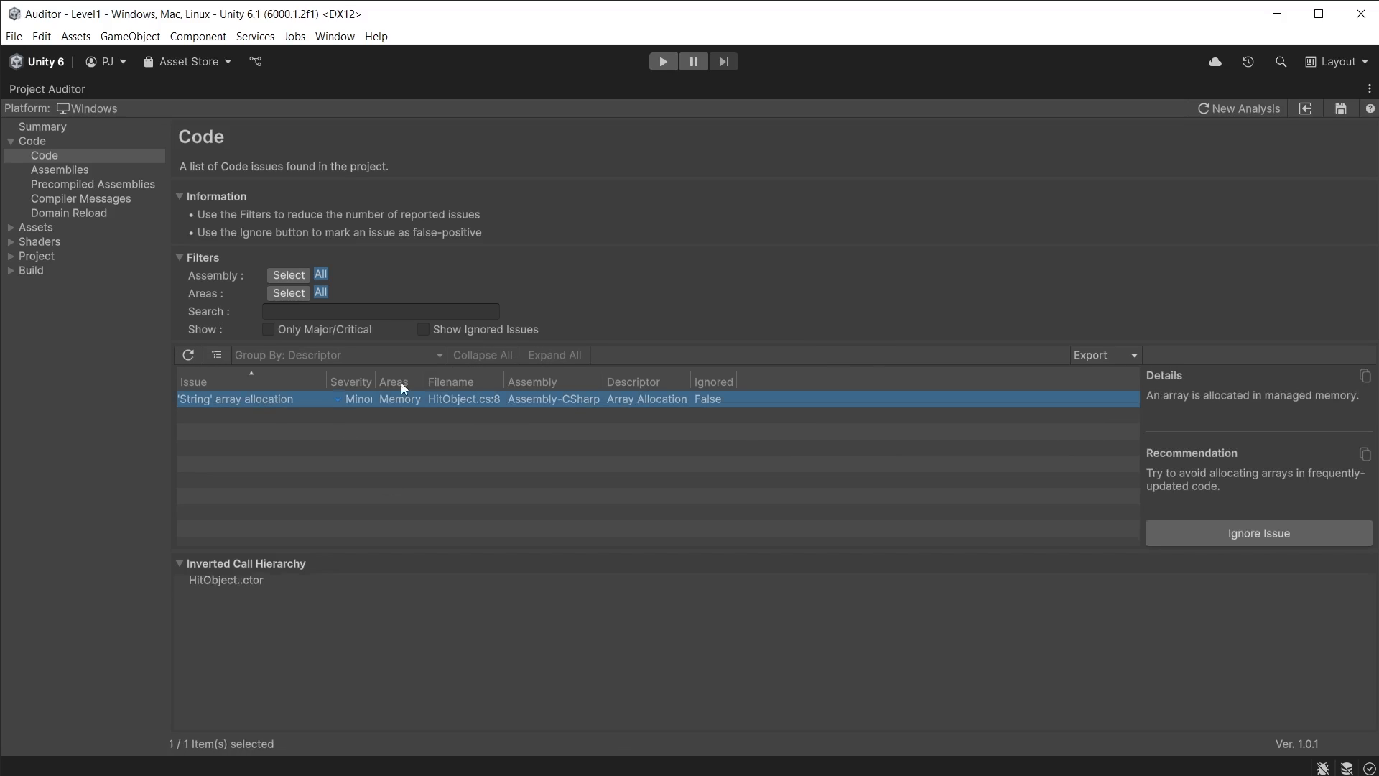
pyautogui.click(1258, 533)
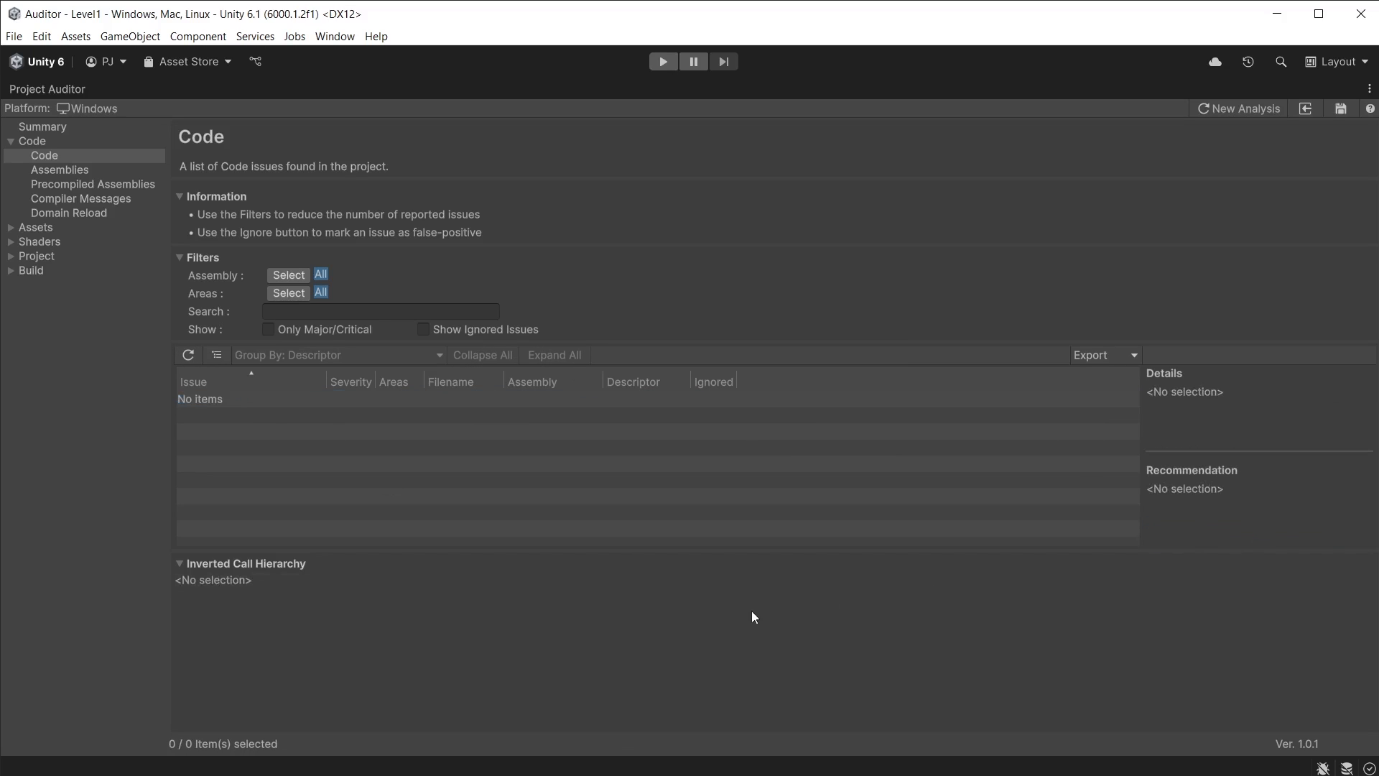
pyautogui.click(121, 200)
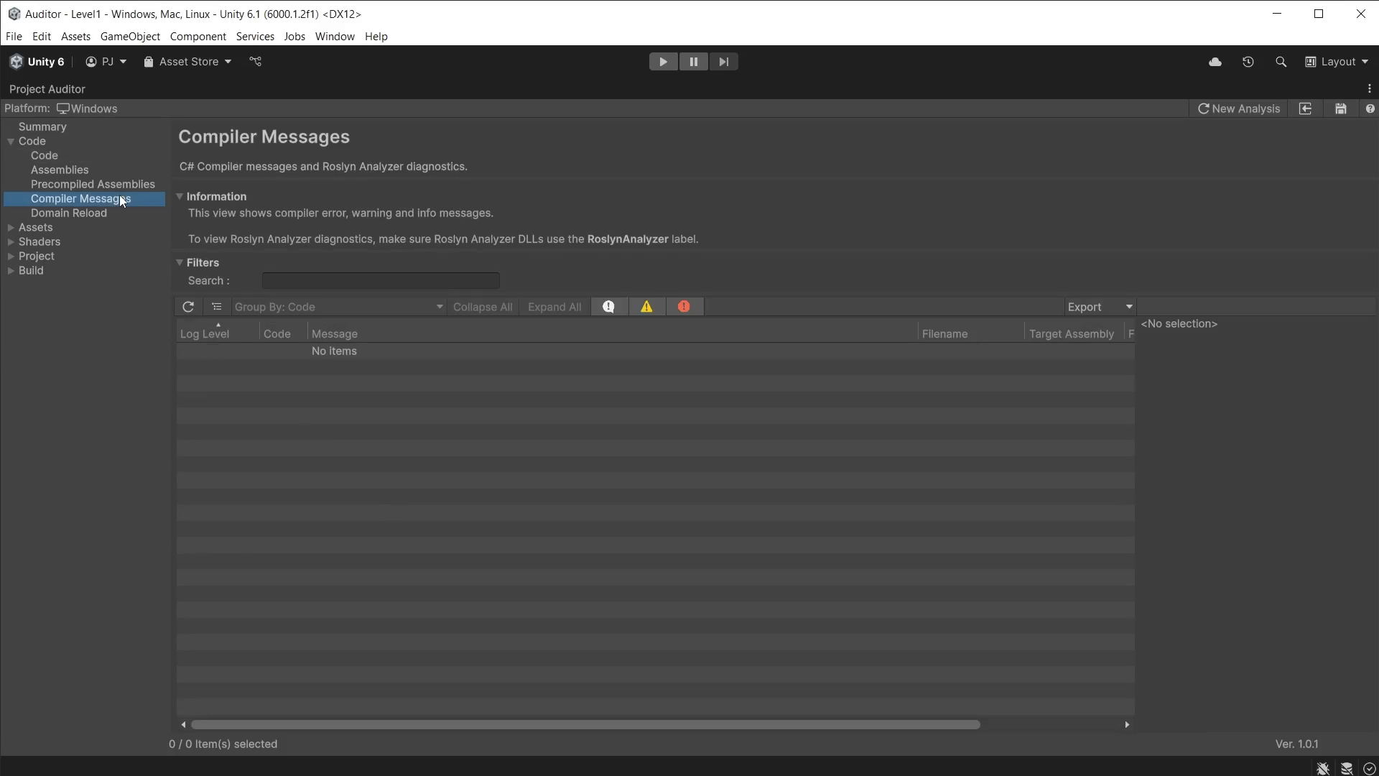
# Show the Domain Reload issues, then enable Use Roslyn Analyzers in the Project Auditor preferences.
pyautogui.click(97, 214)
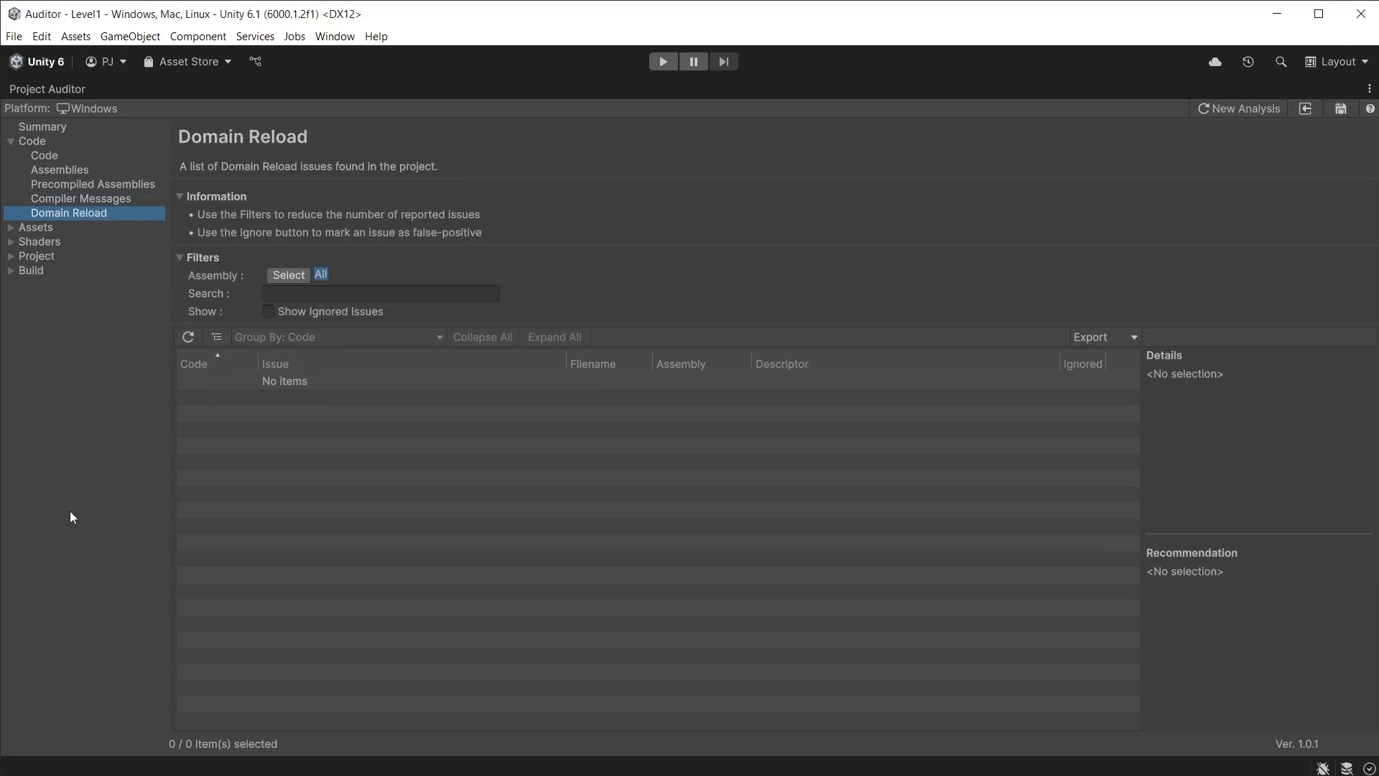
pyautogui.click(44, 37)
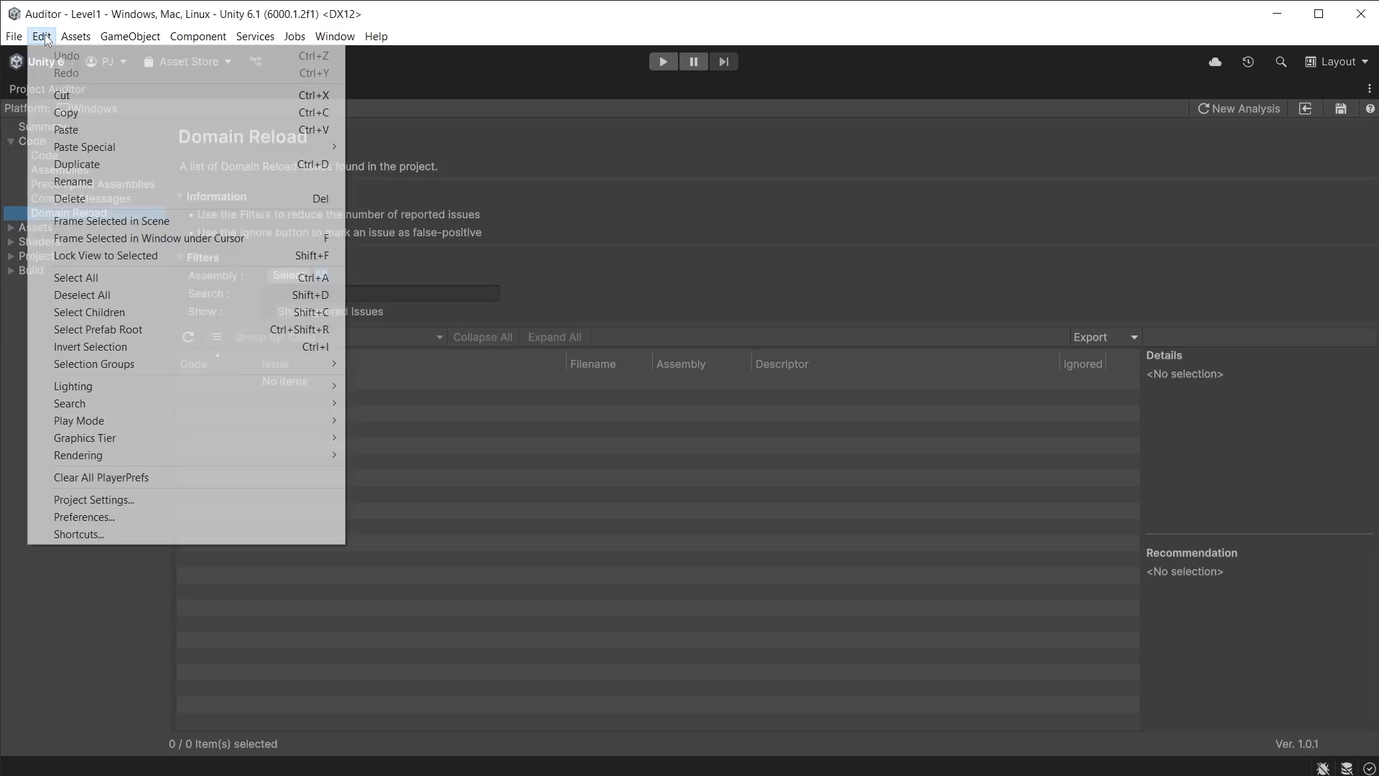
pyautogui.click(96, 516)
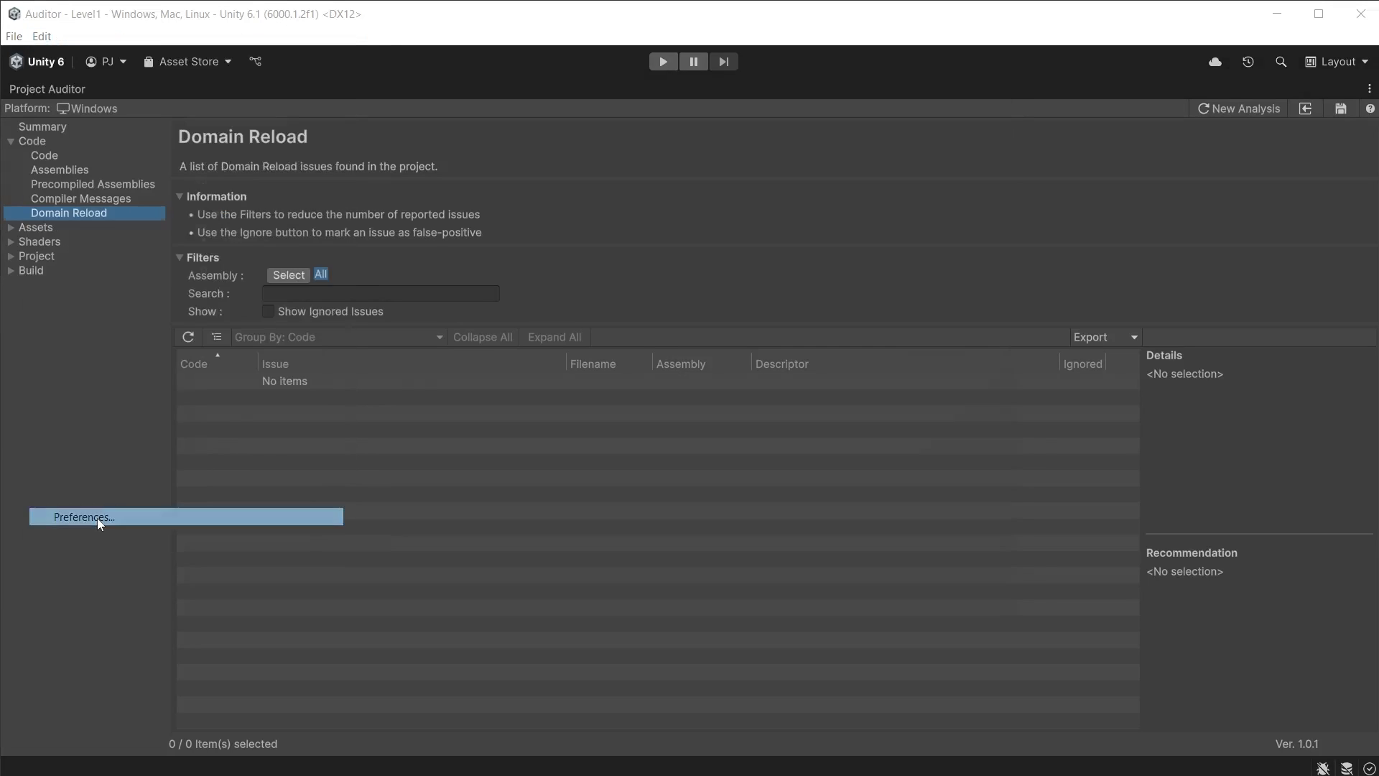
pyautogui.click(257, 225)
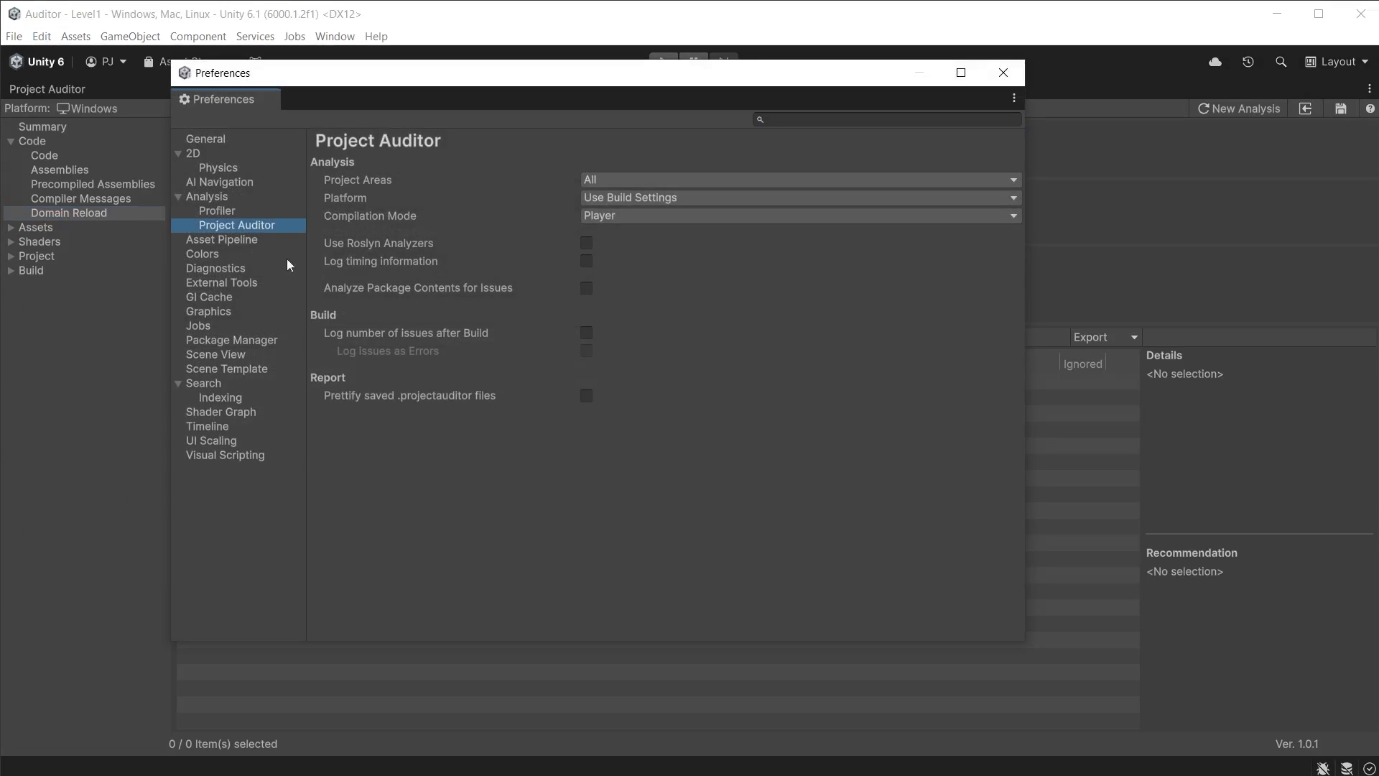
pyautogui.click(586, 243)
pyautogui.click(1004, 72)
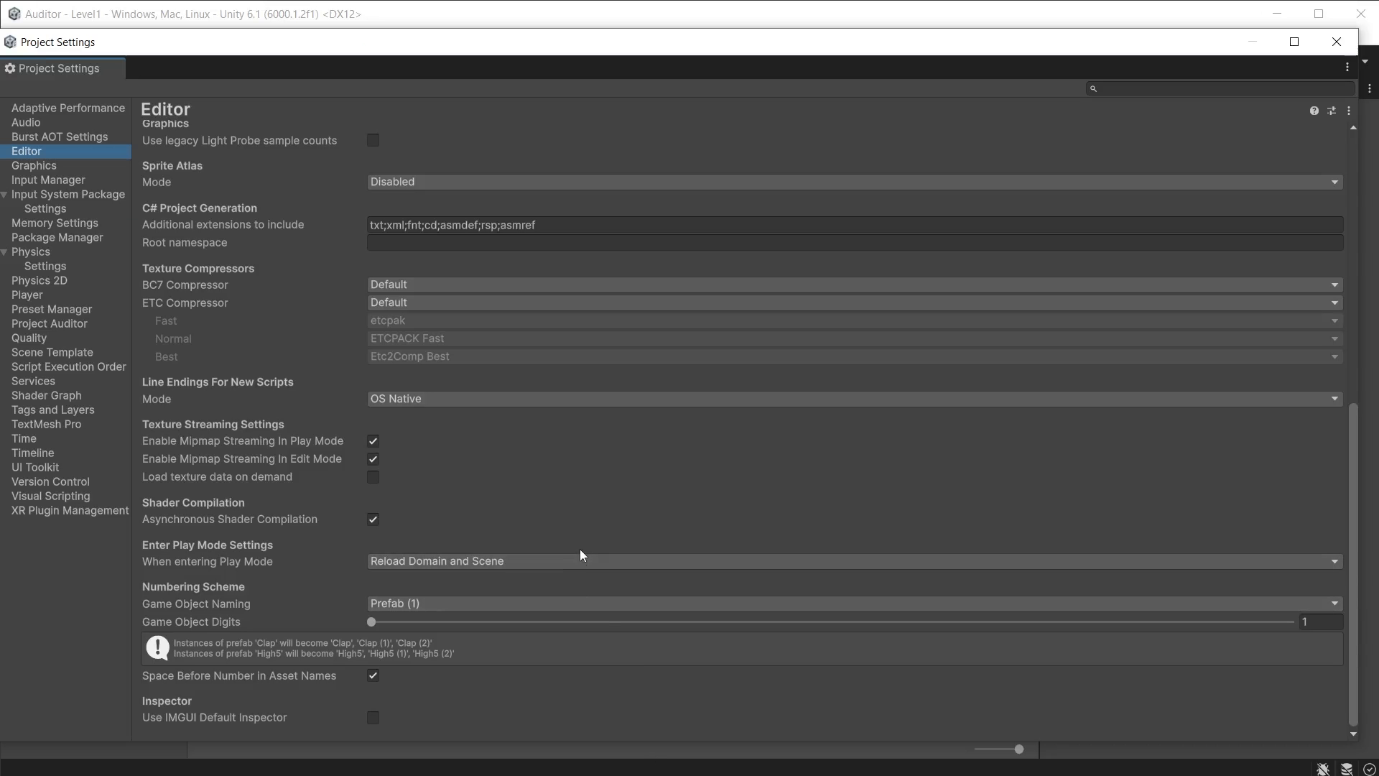
# Set When entering Play Mode to Reload Scene only in the Editor settings.
pyautogui.click(583, 560)
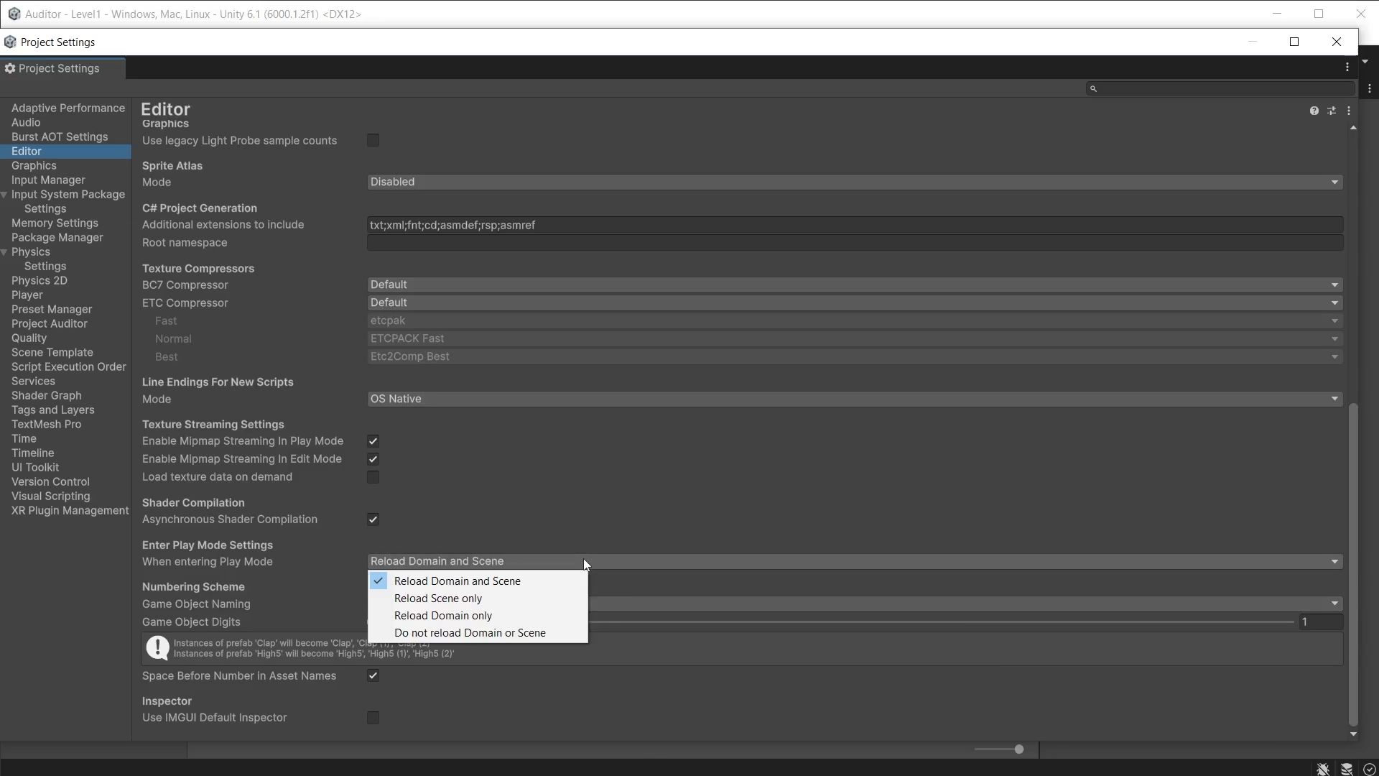
pyautogui.click(530, 602)
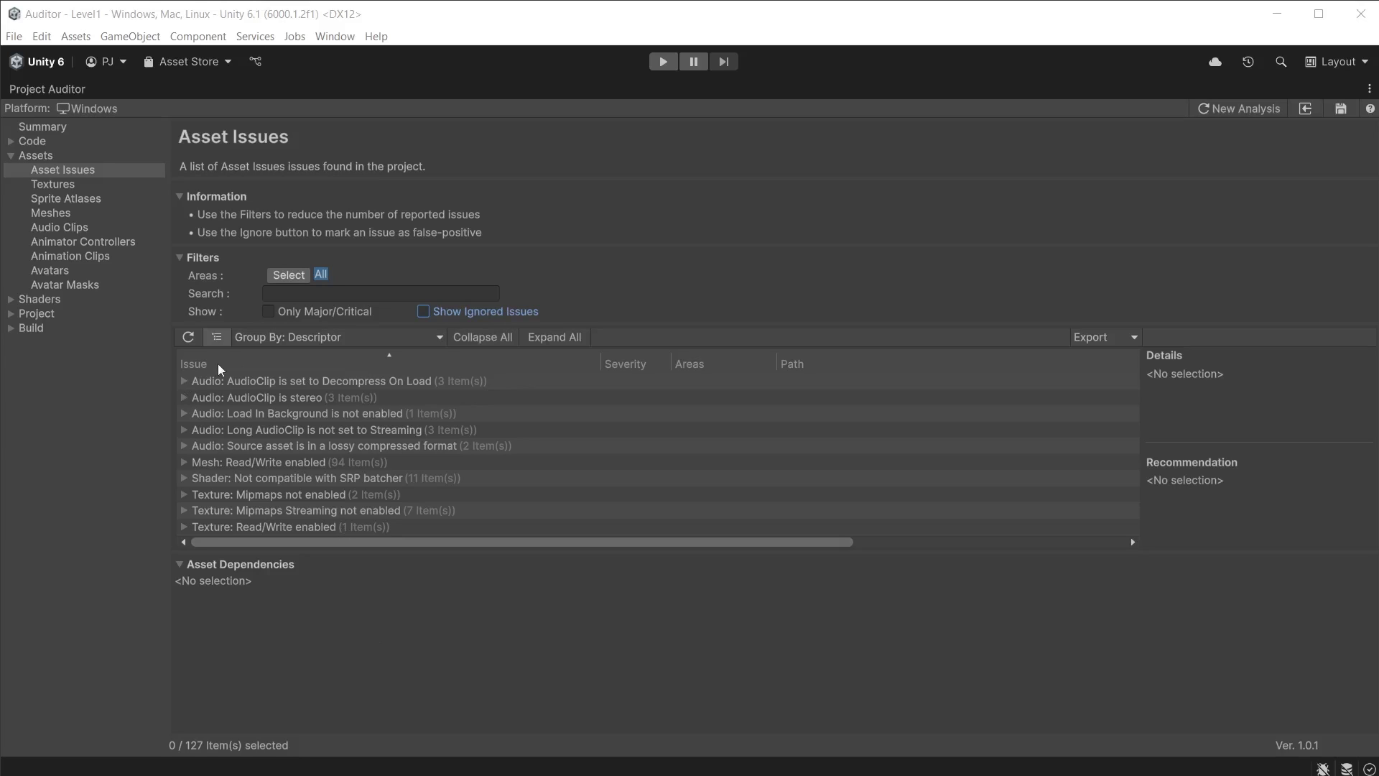
# Group asset issues by Areas and select the Music clip's Load In Background issue under CPU, LoadTime.
pyautogui.click(52, 184)
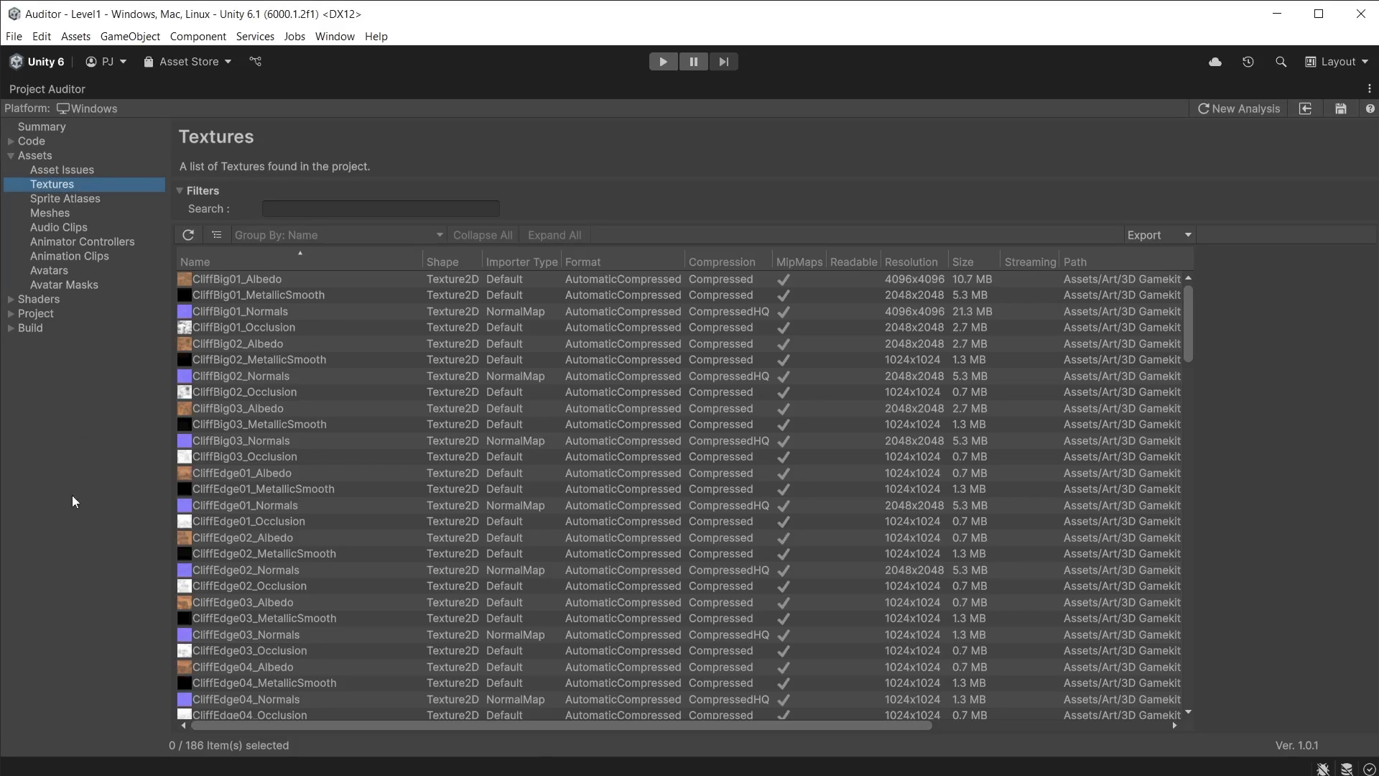
pyautogui.press('Up')
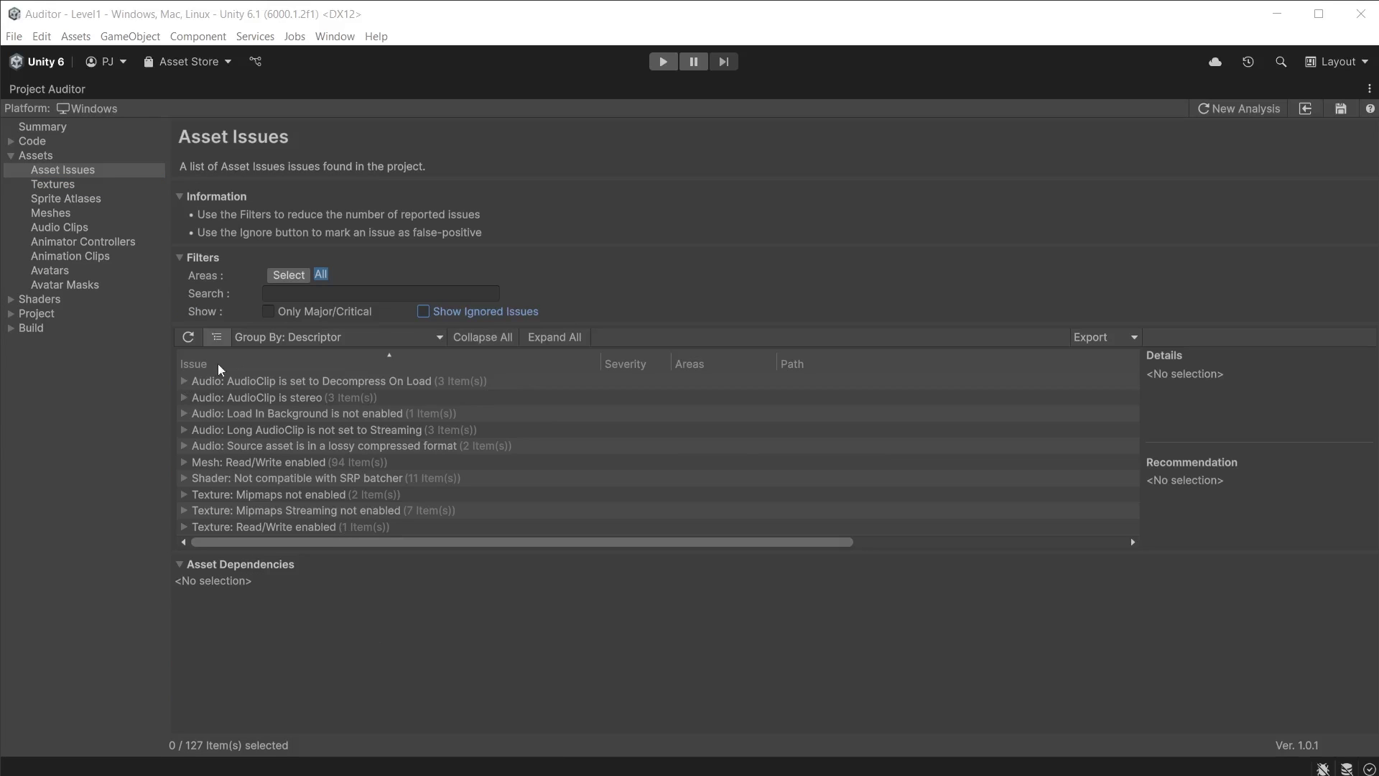
pyautogui.click(278, 337)
pyautogui.click(308, 391)
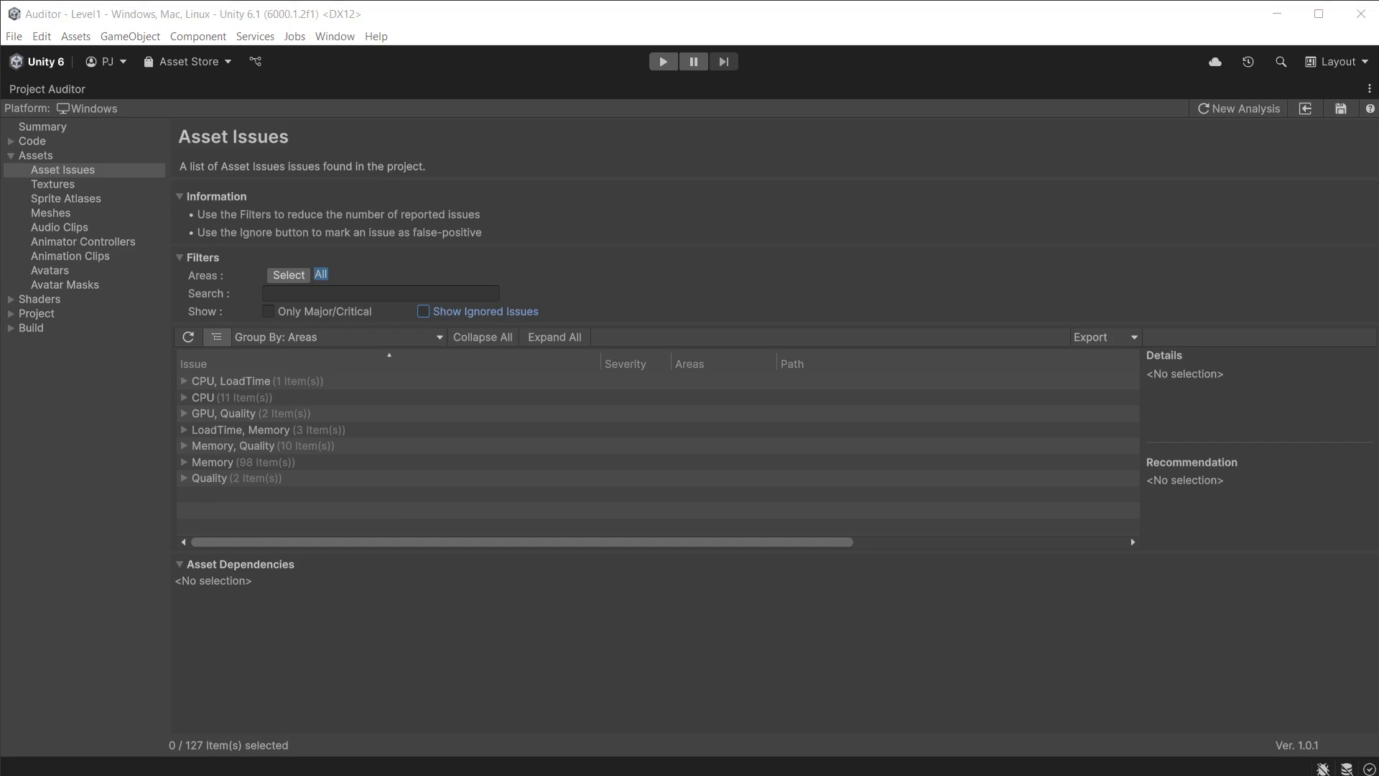
pyautogui.click(184, 382)
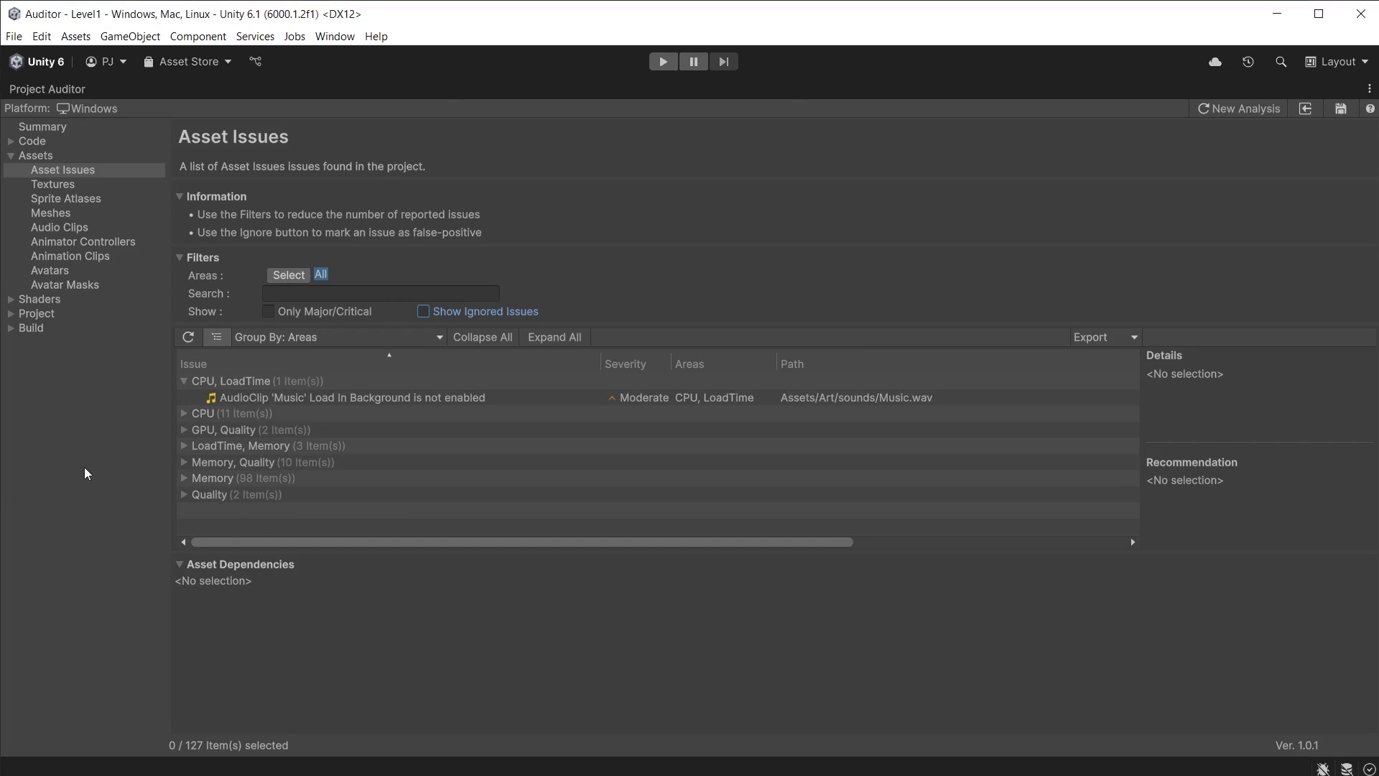
pyautogui.click(369, 398)
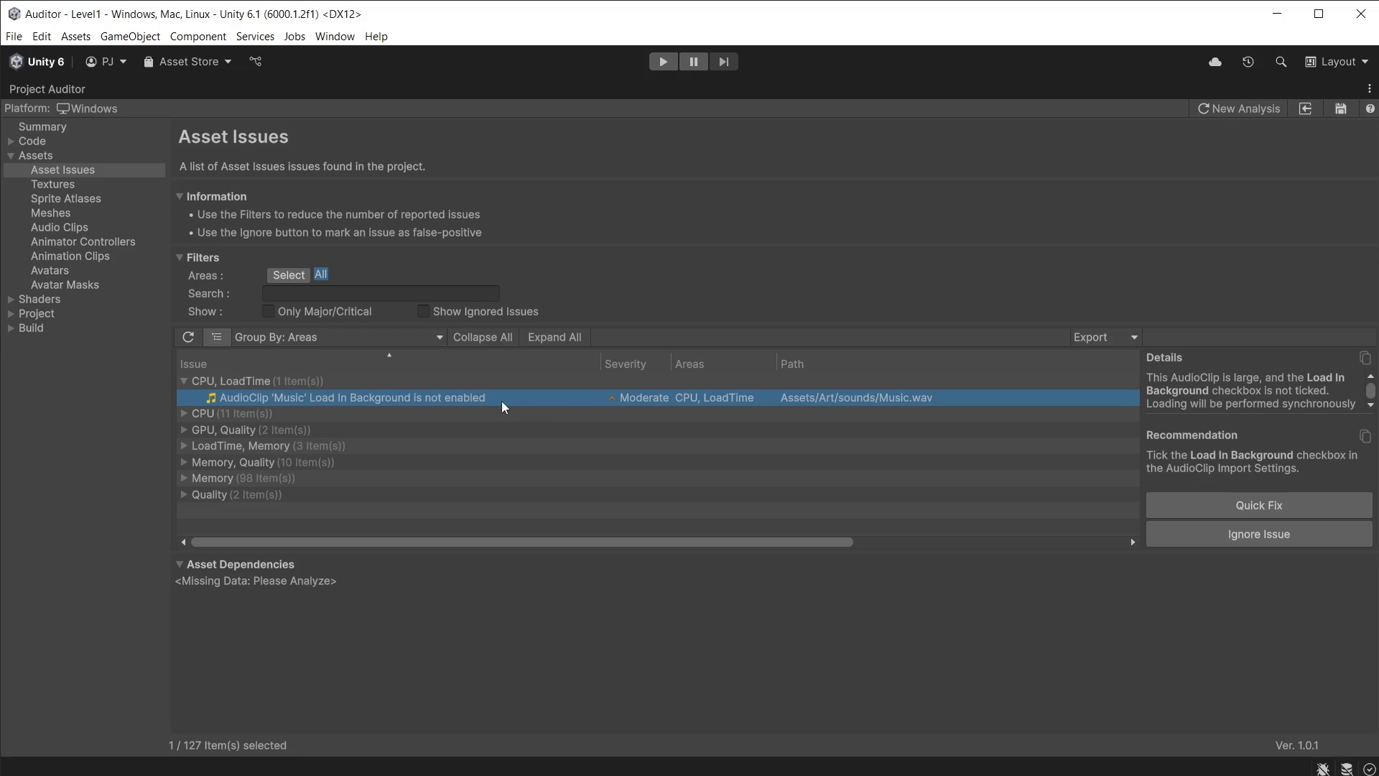
# Set the Music clip's Load Type to Streaming and select the Step1 Decompress On Load issue.
pyautogui.hotkey('shift', 'space')
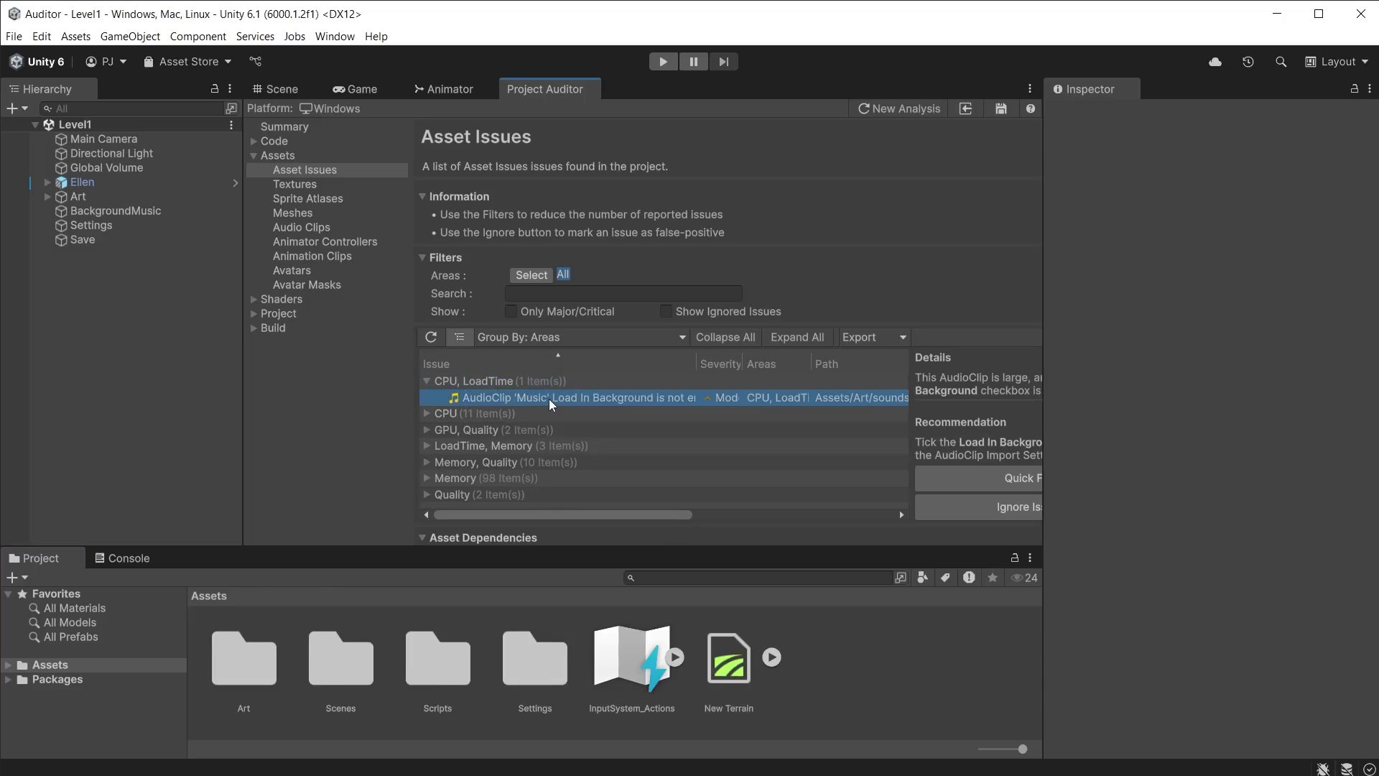
pyautogui.doubleClick(549, 398)
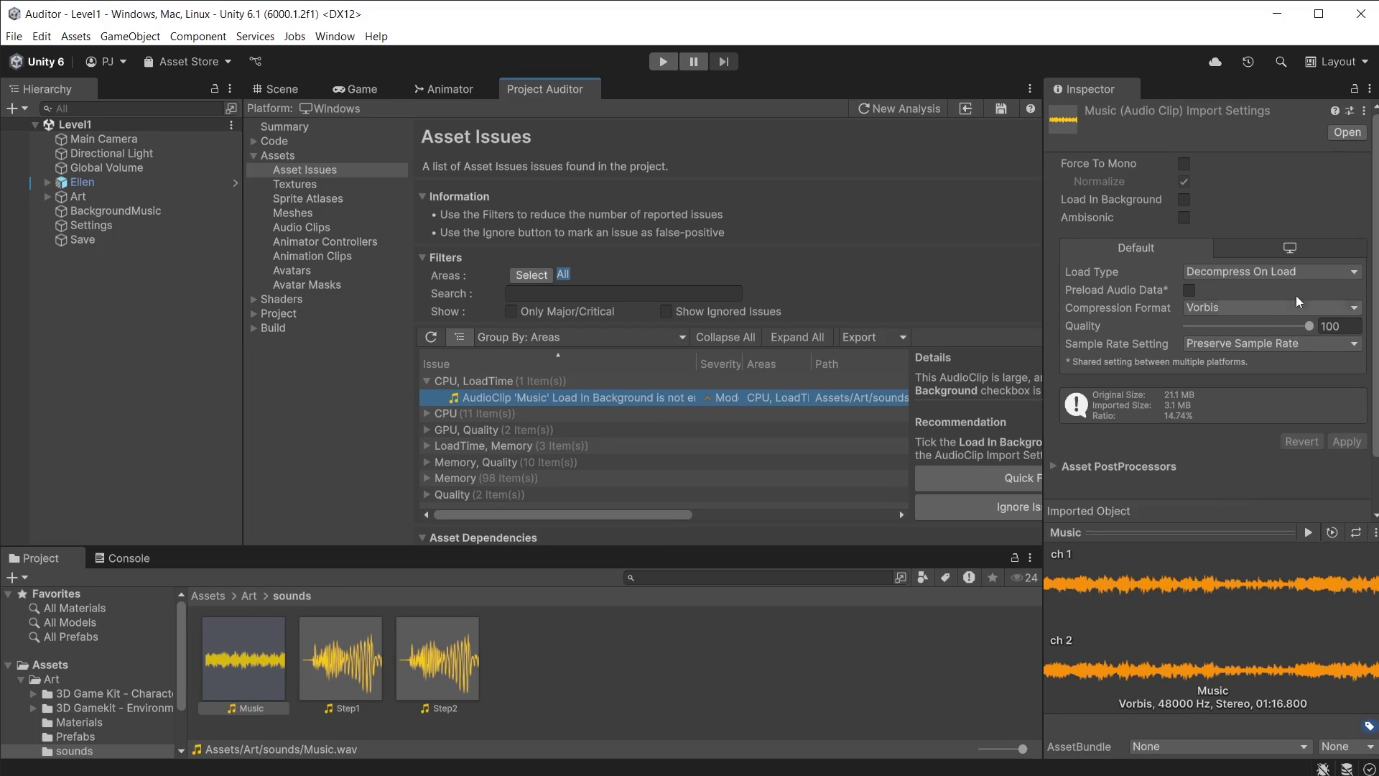
pyautogui.click(1236, 273)
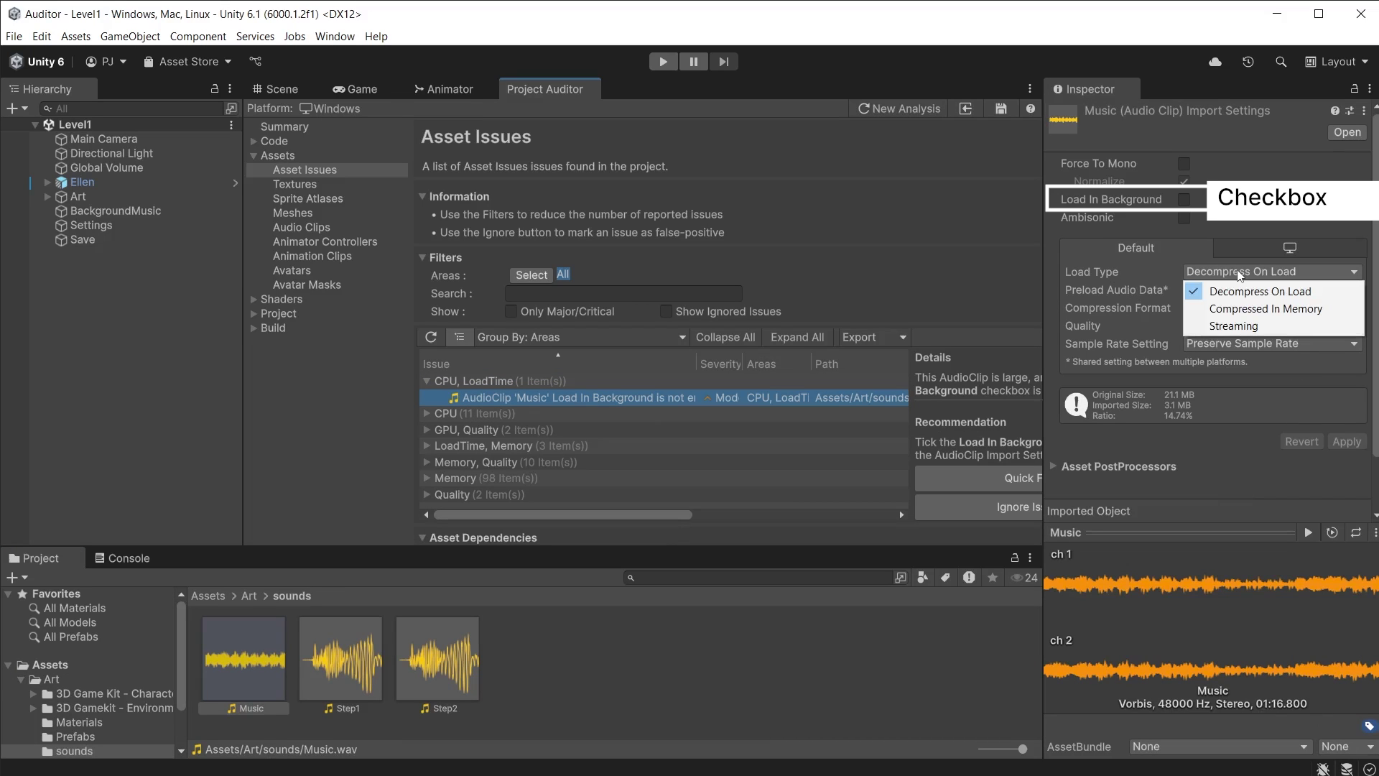
pyautogui.click(1233, 326)
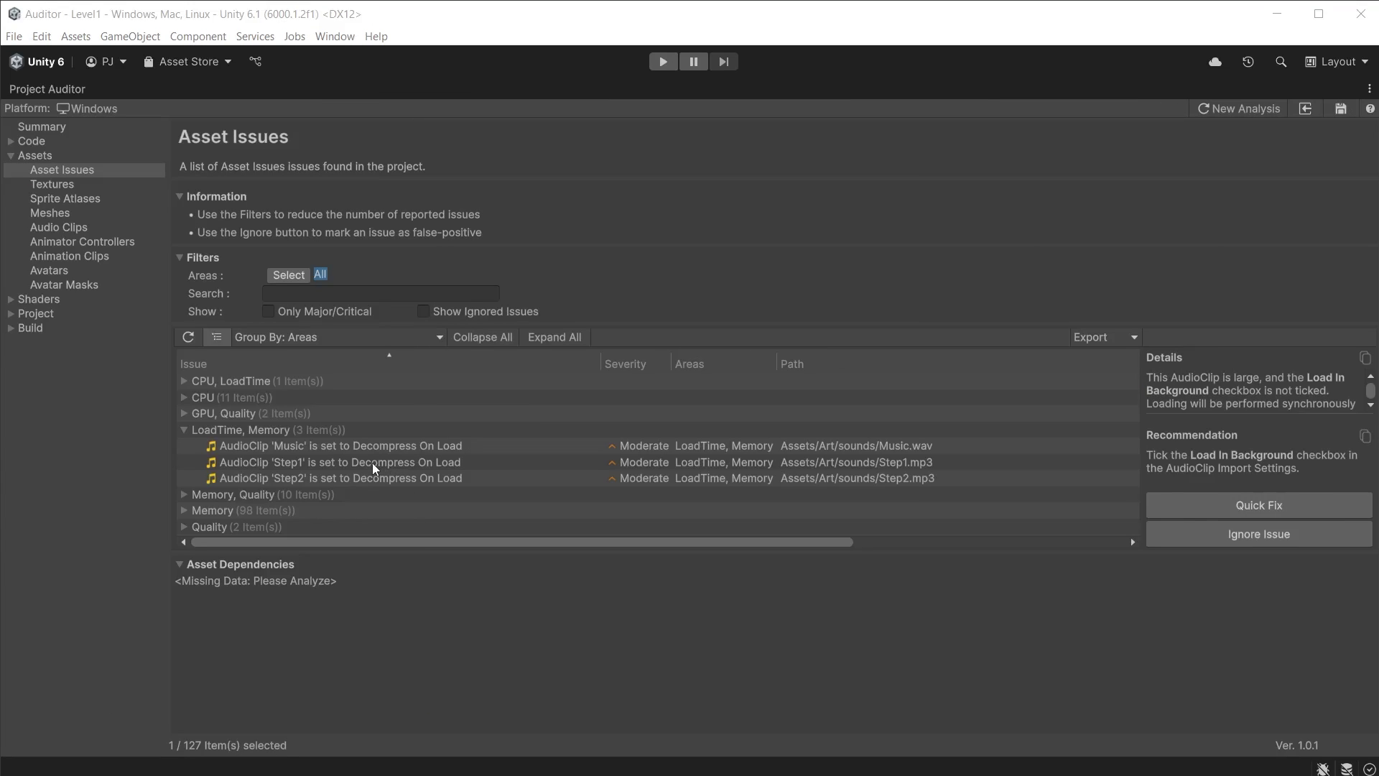
pyautogui.click(372, 463)
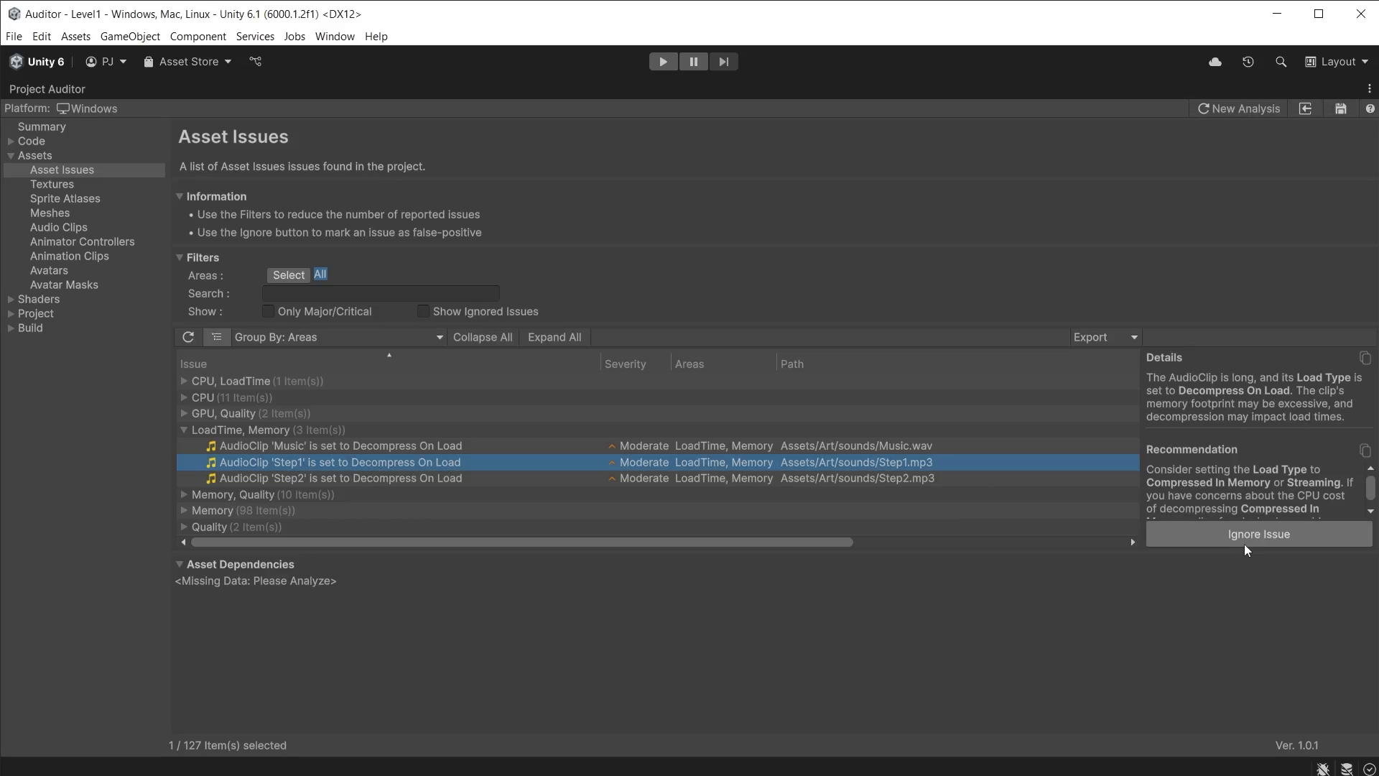
# Ignore the Decompress On Load issues for the Step1 and Step2 AudioClips.
pyautogui.click(1285, 536)
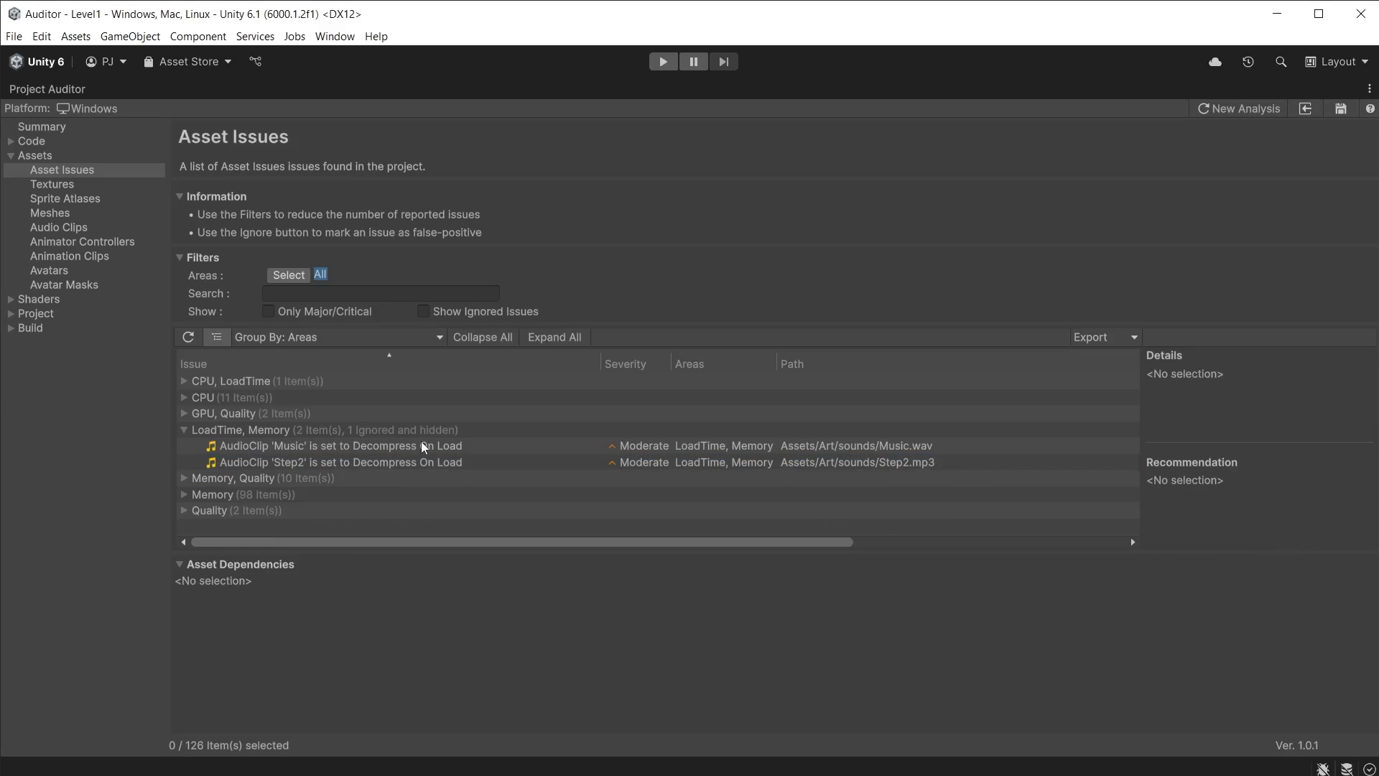
pyautogui.click(365, 462)
pyautogui.click(1242, 537)
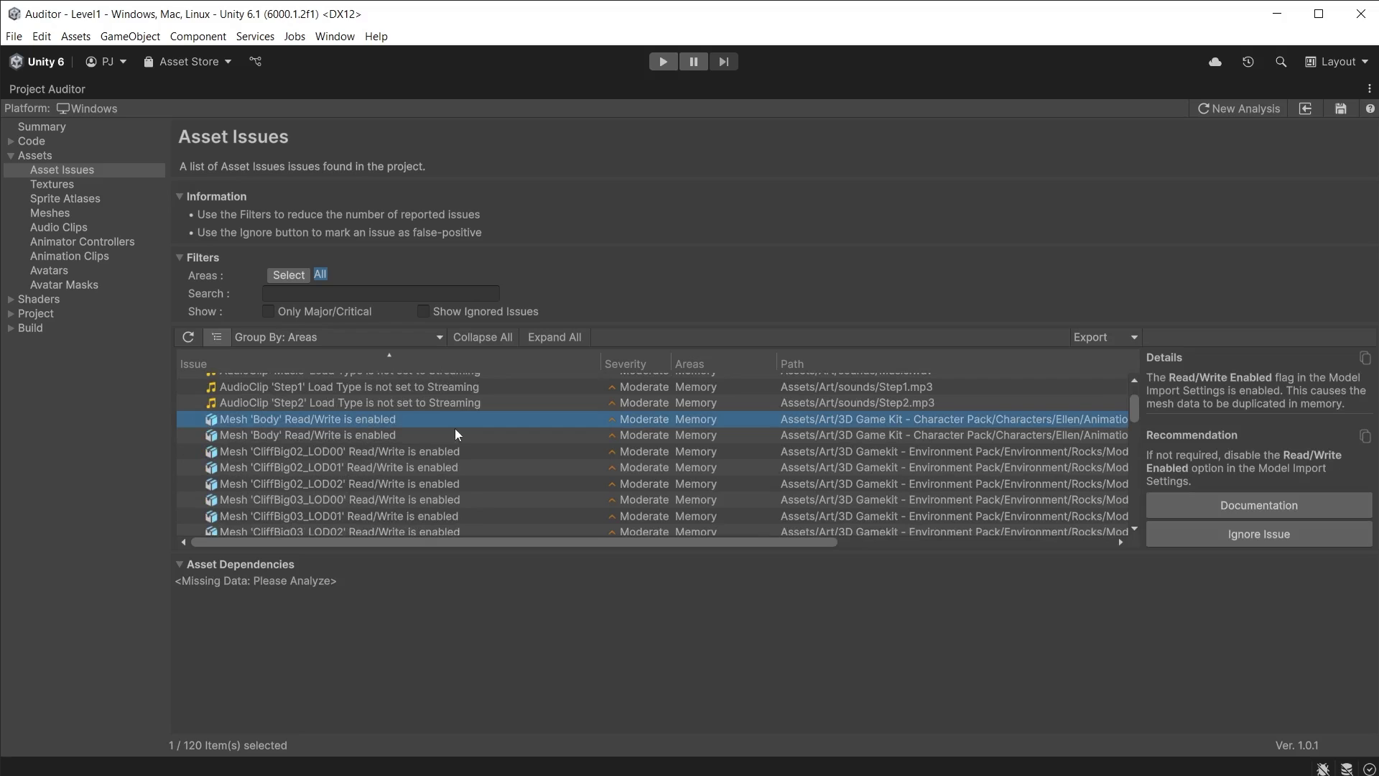
pyautogui.hotkey('shift', 'space')
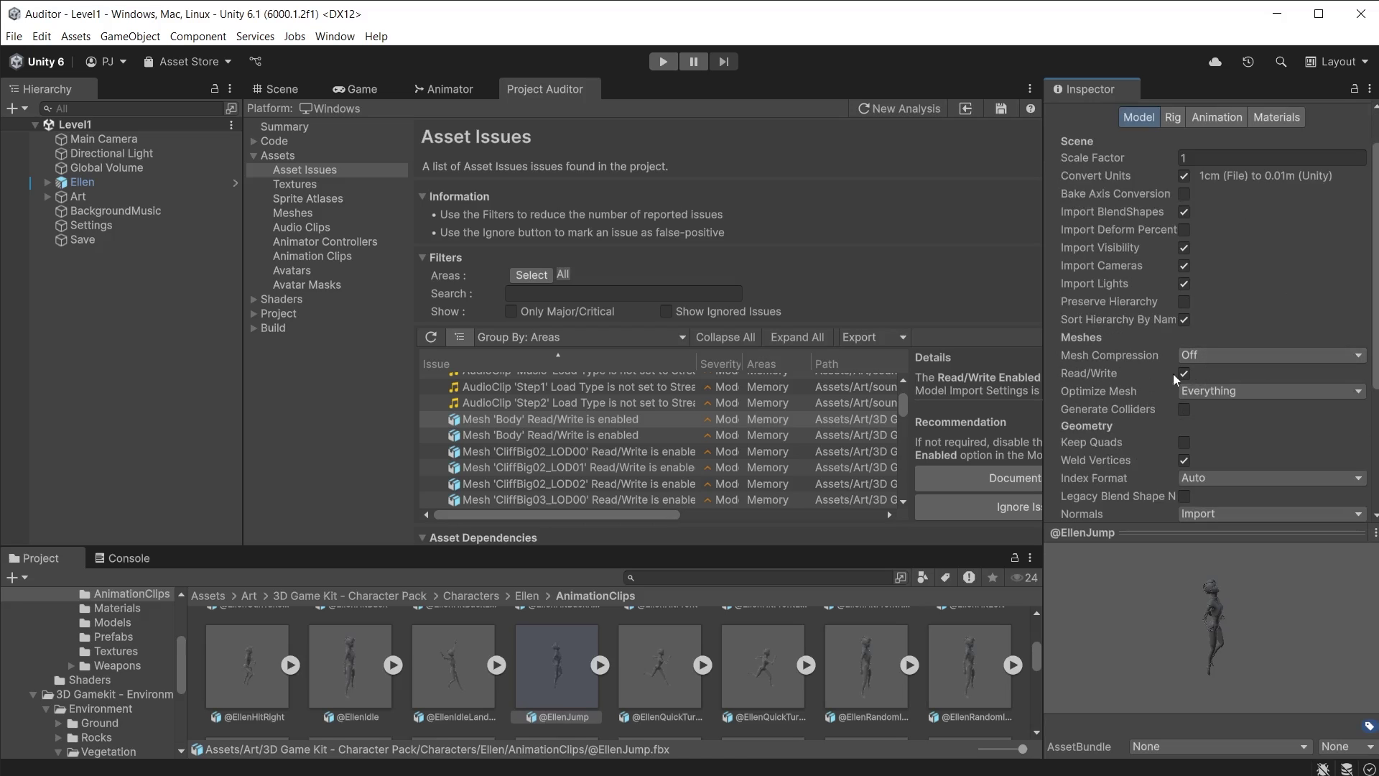
# Sort the Textures list by Compression and by Size, largest first, and group it by Resolution.
pyautogui.click(294, 183)
pyautogui.hotkey('shift', 'space')
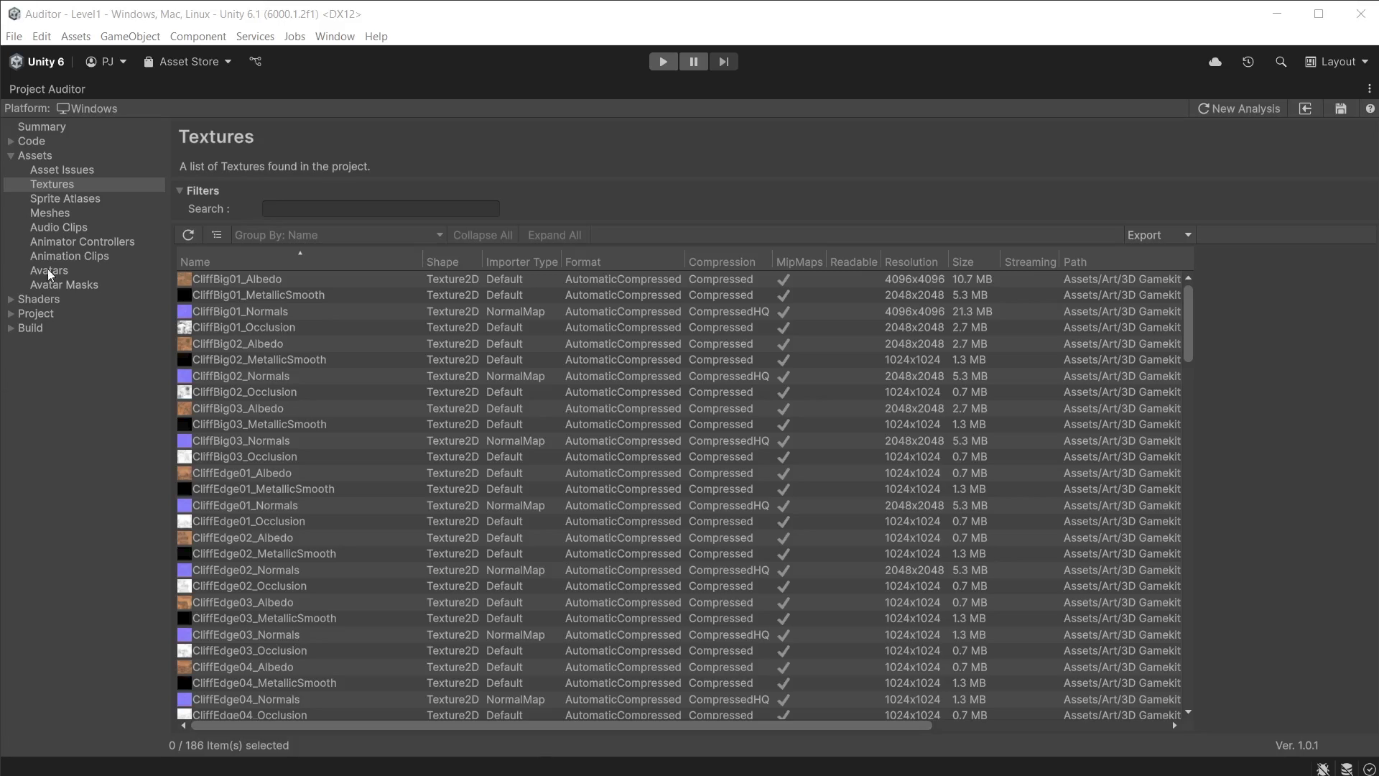
pyautogui.click(60, 187)
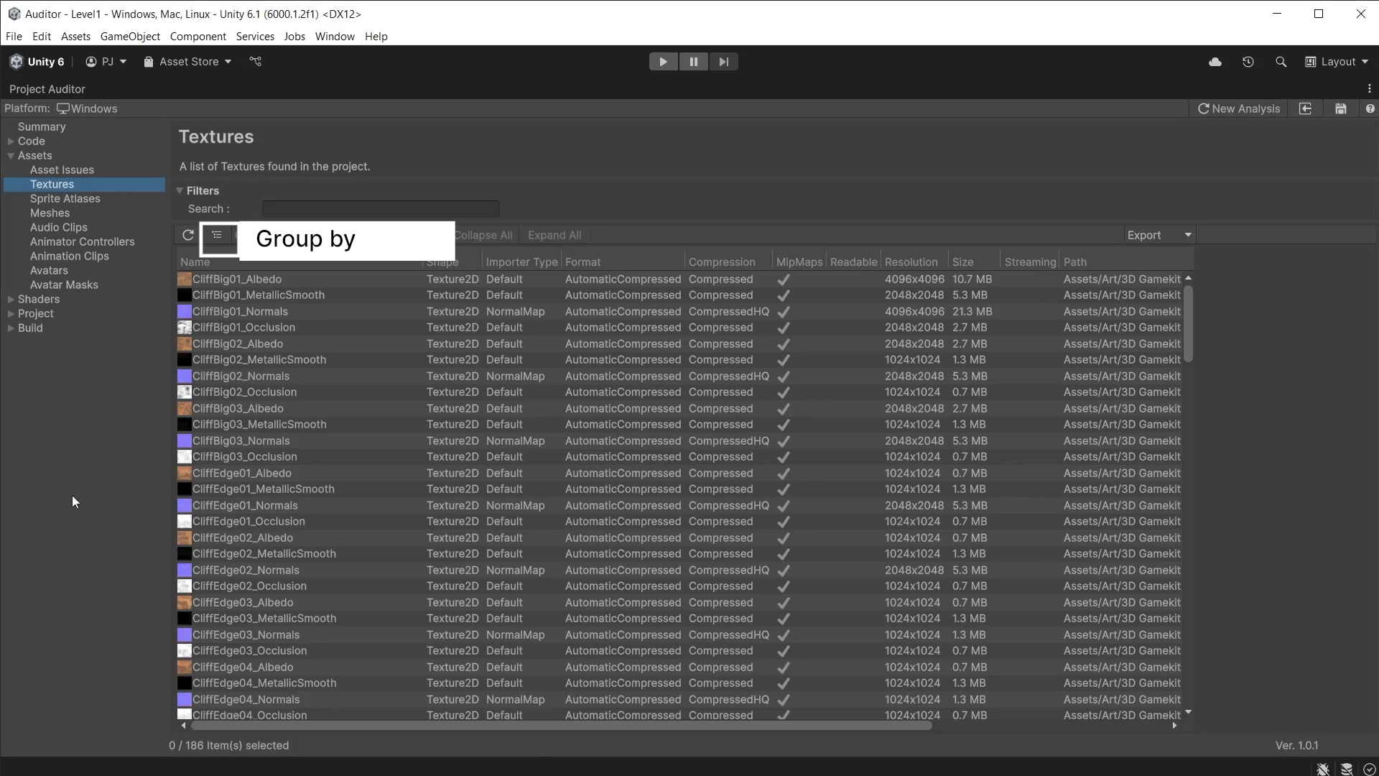
pyautogui.click(754, 263)
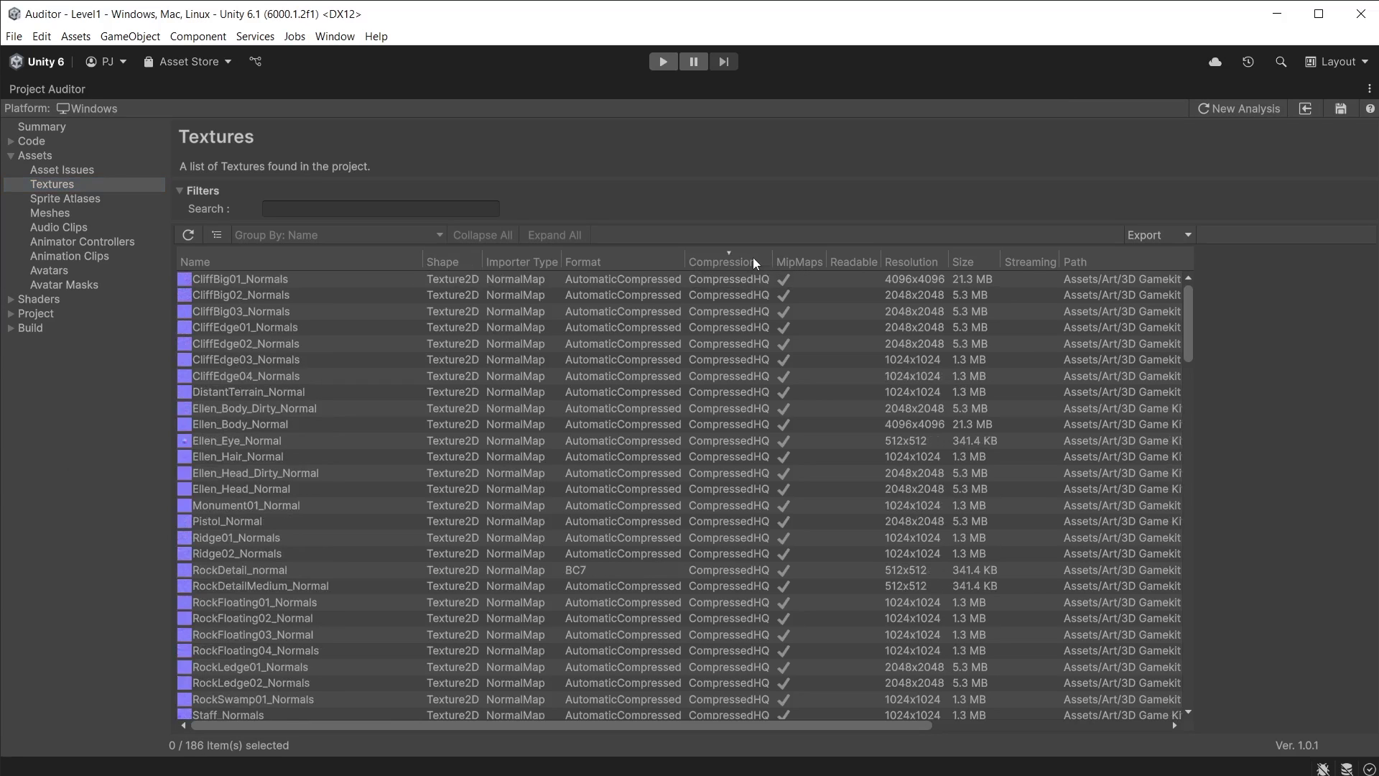
pyautogui.click(754, 263)
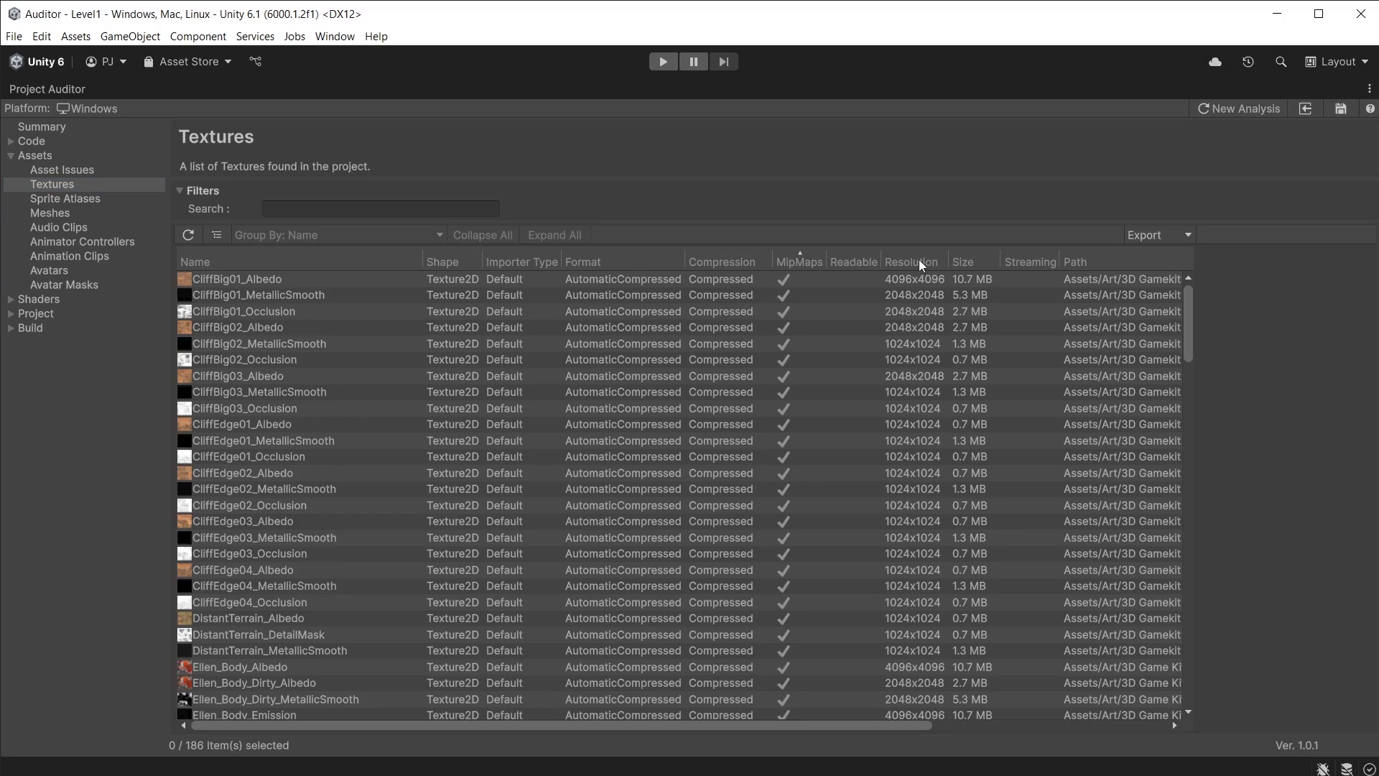
pyautogui.click(963, 262)
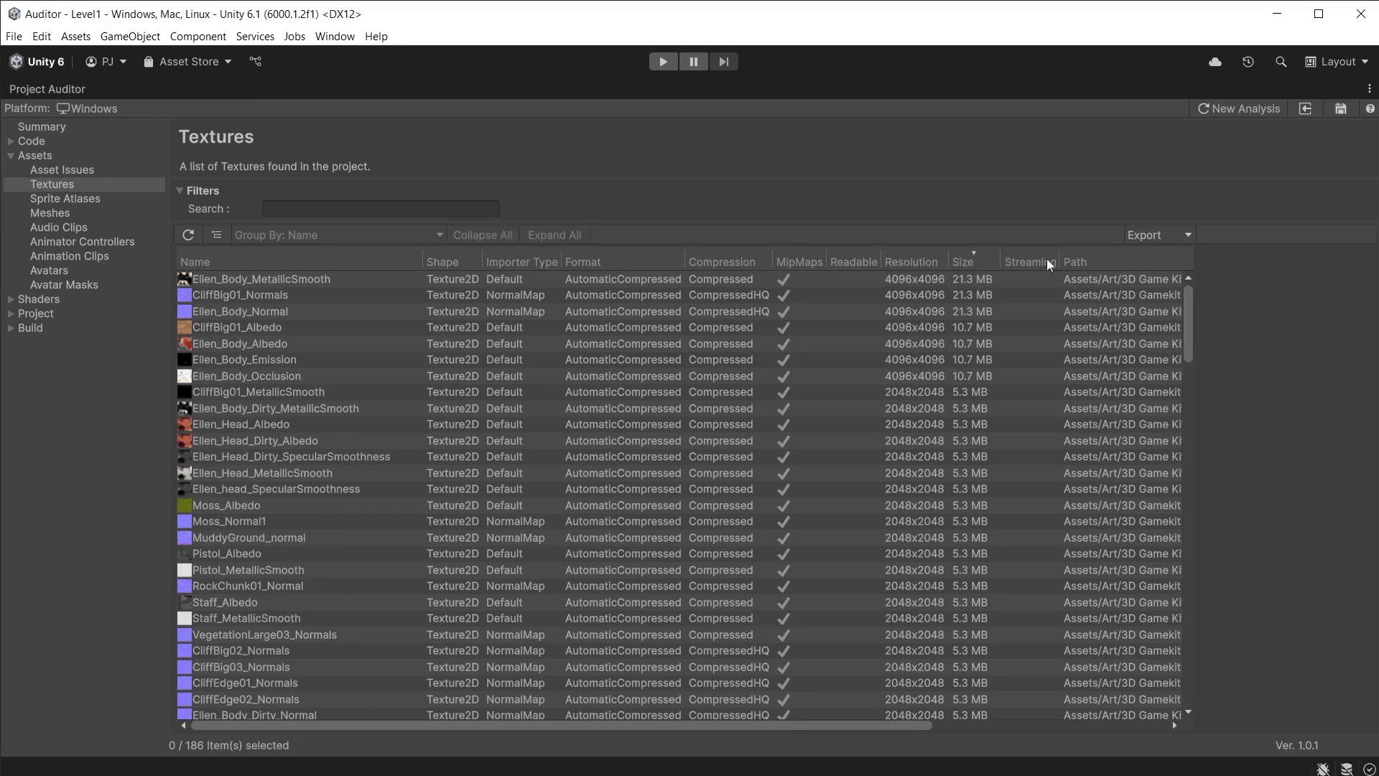
pyautogui.click(217, 240)
pyautogui.click(403, 235)
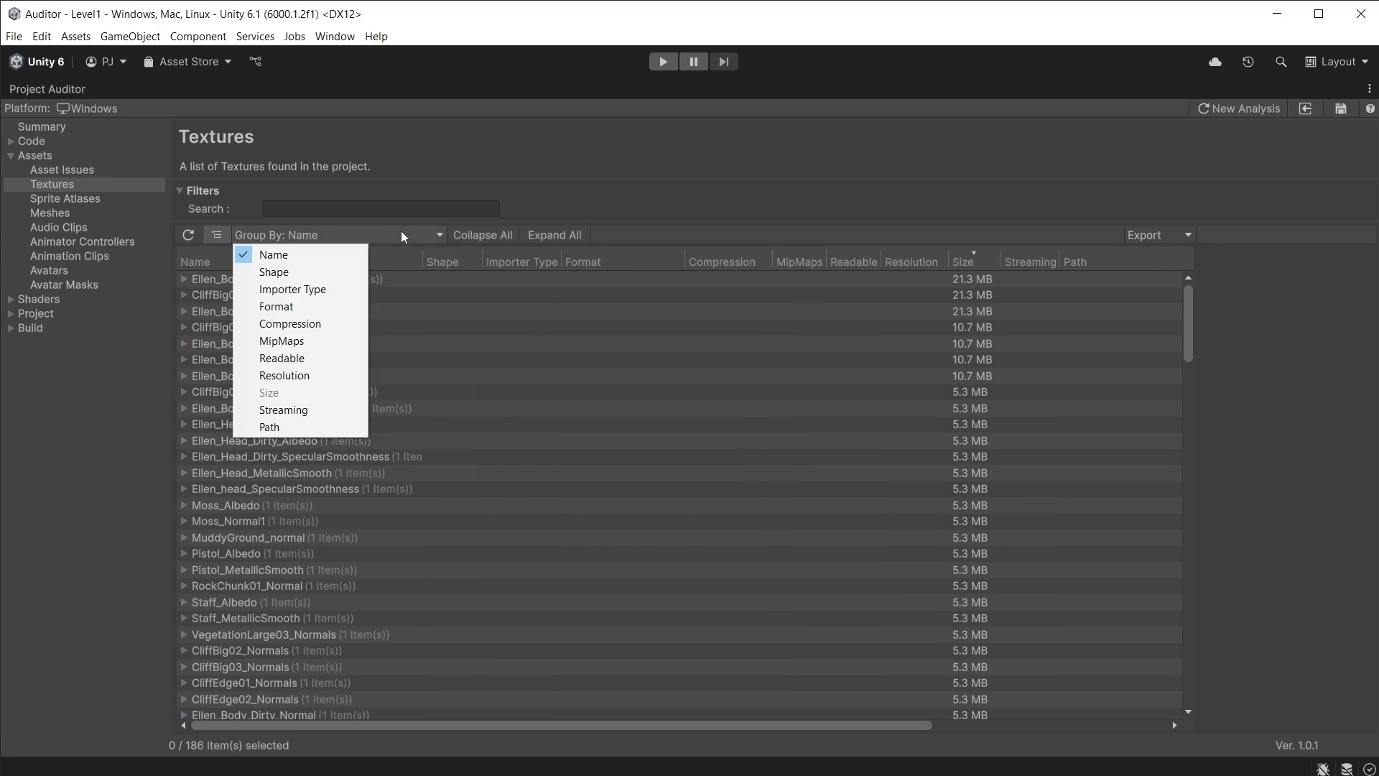
pyautogui.click(318, 375)
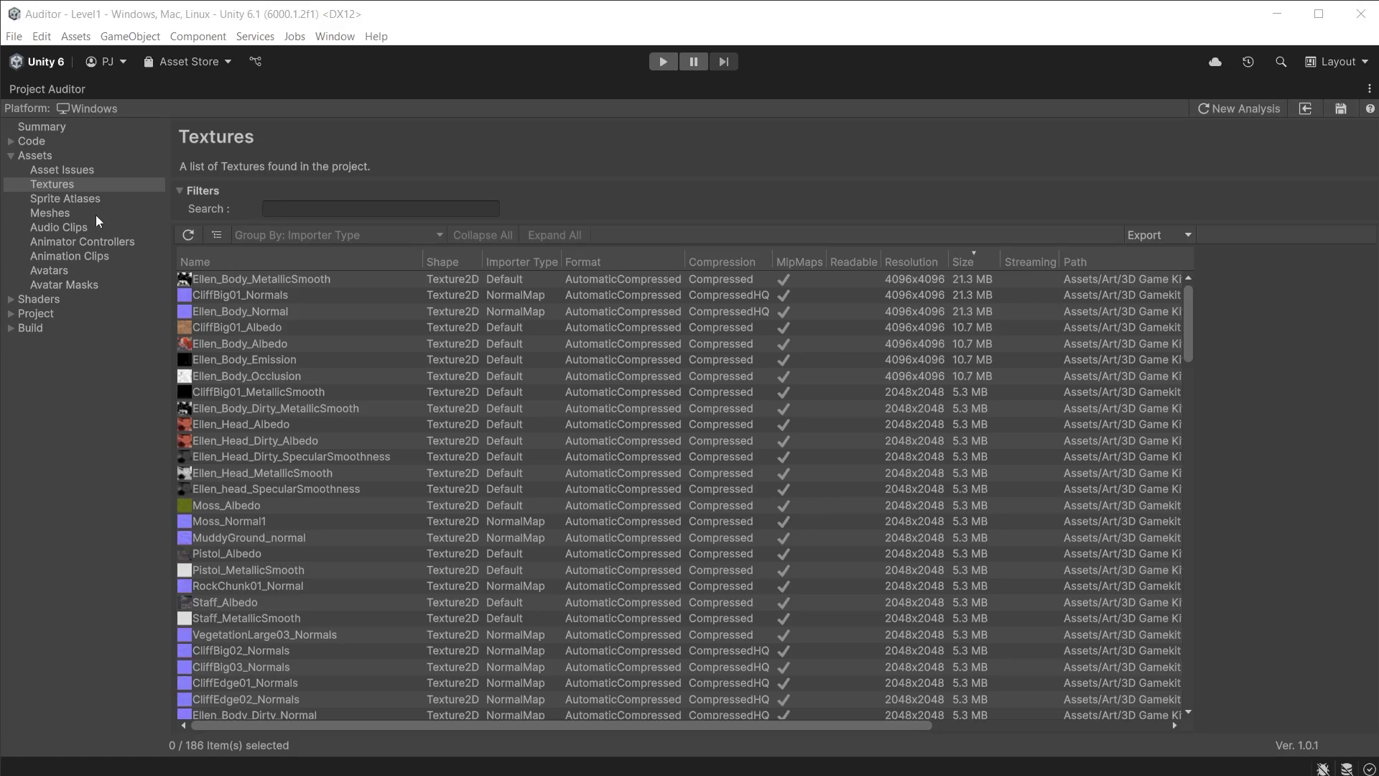
# Browse the Sprite Atlases, Meshes, Audio Clips, Animator Controllers and Animation Clips lists.
pyautogui.click(82, 201)
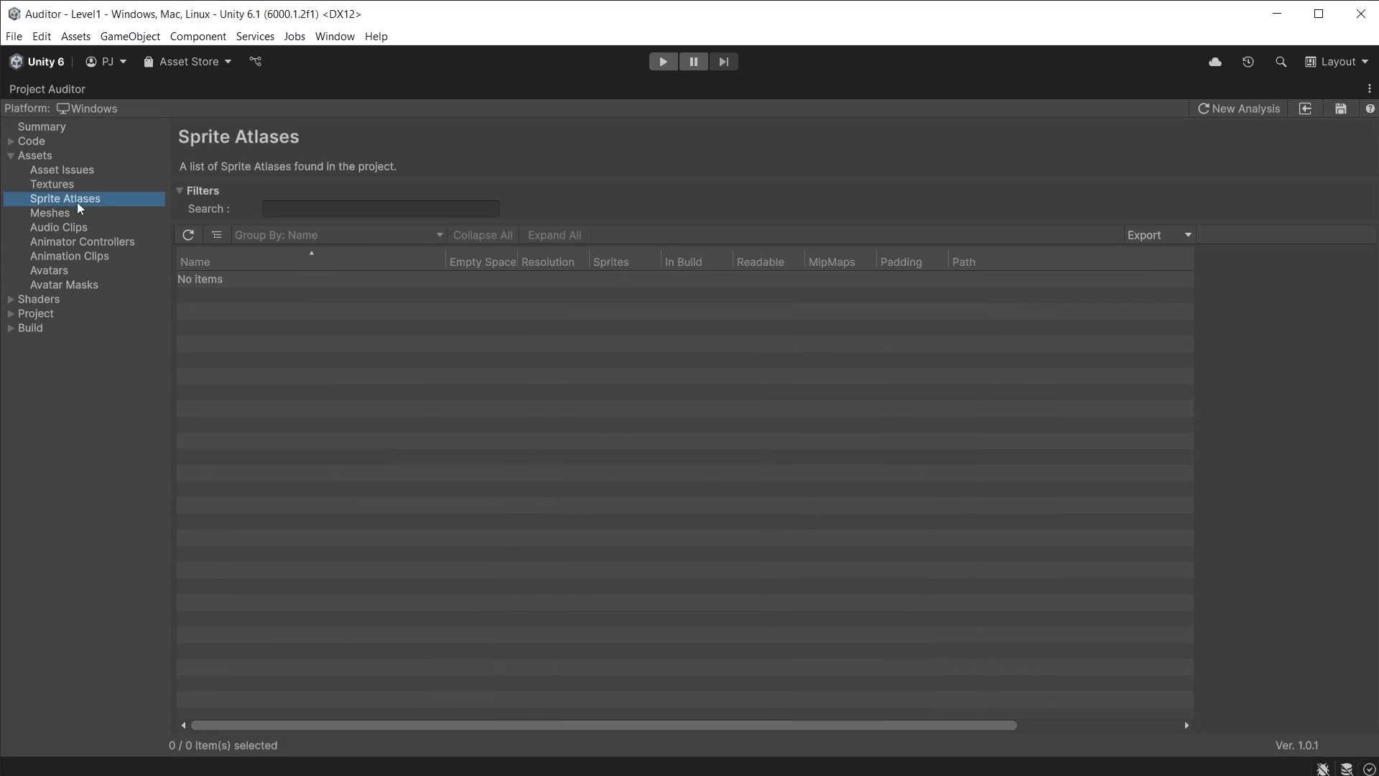
pyautogui.click(58, 212)
pyautogui.click(75, 227)
pyautogui.click(68, 245)
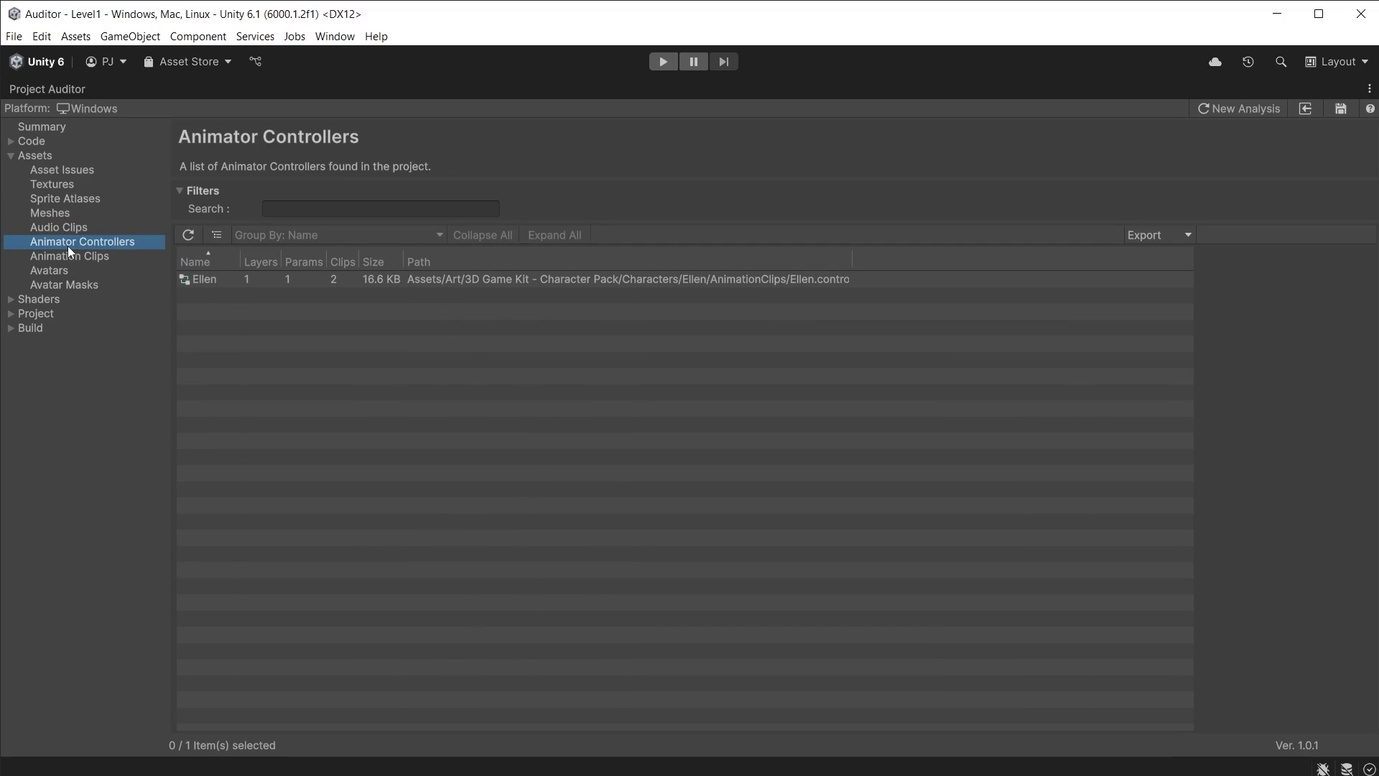
pyautogui.click(76, 256)
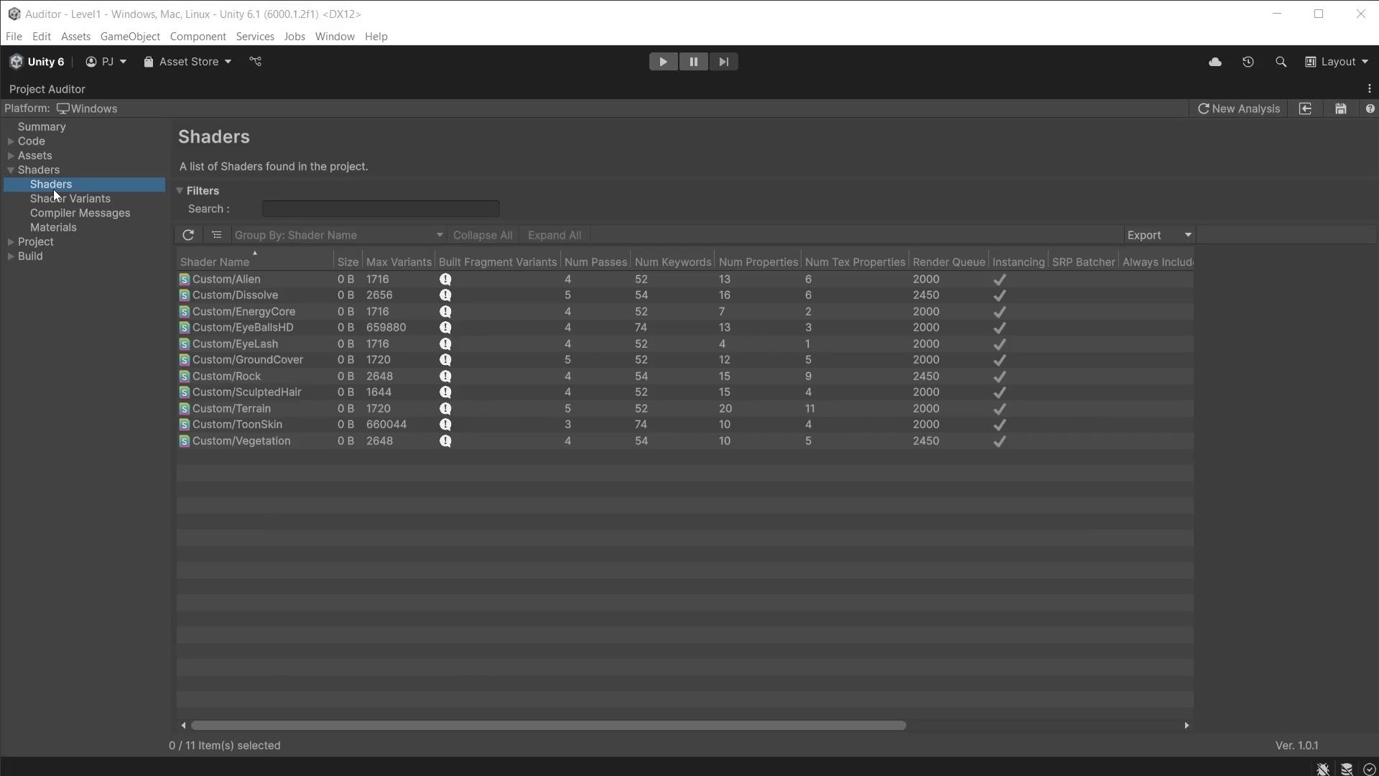
# Show the shader Compiler Messages, then enable Prebake Collision Meshes in Player Optimization settings.
pyautogui.click(65, 213)
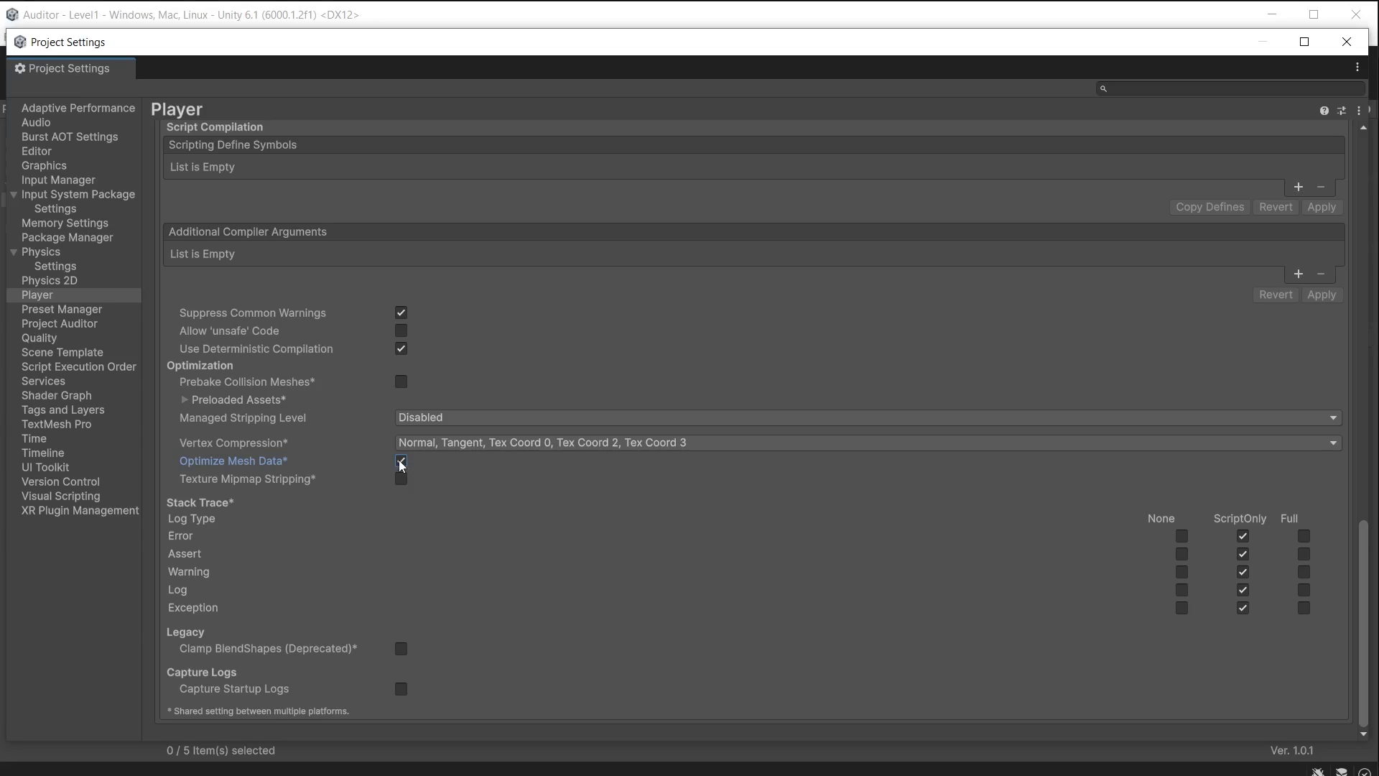
pyautogui.click(400, 380)
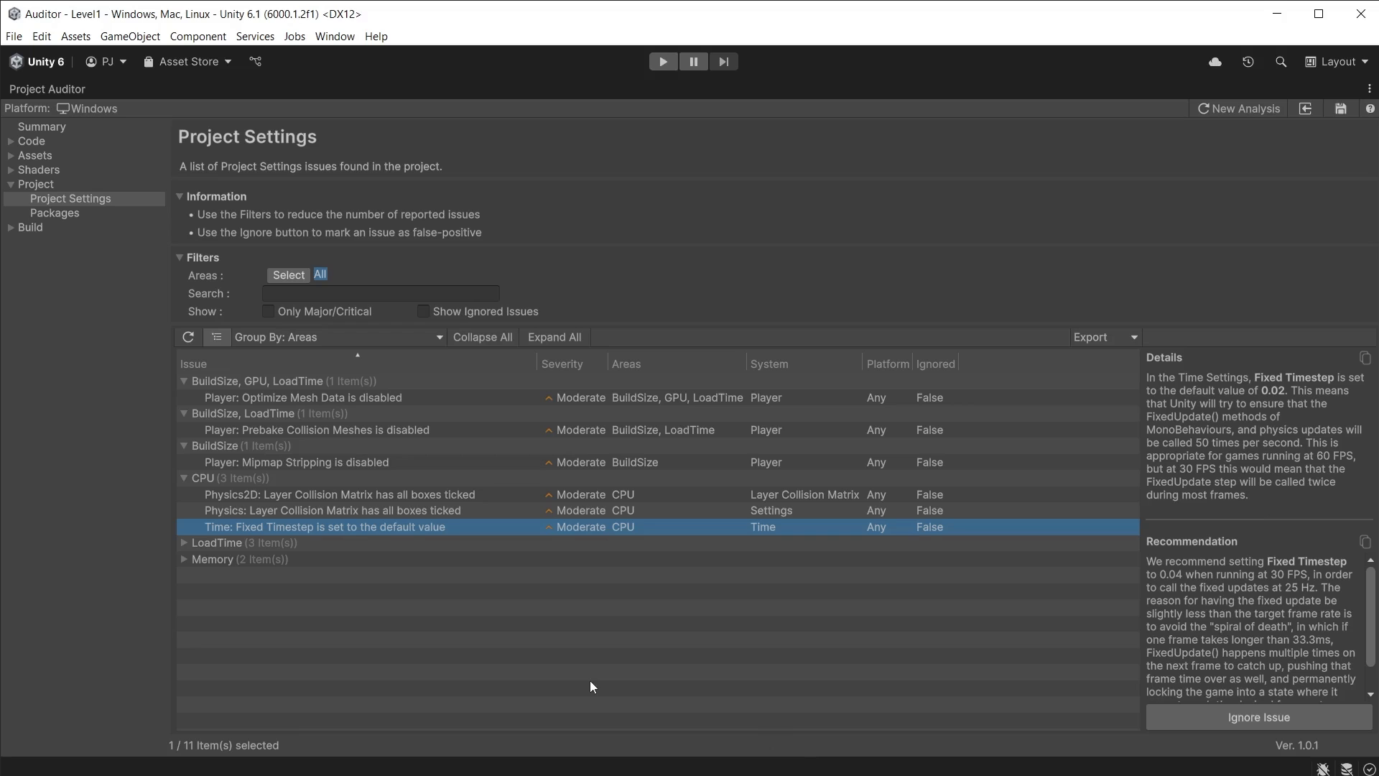
# Change Fixed Timestep to 0.04, then Quick Fix the Mobile level's disabled mipmap streaming.
pyautogui.doubleClick(502, 527)
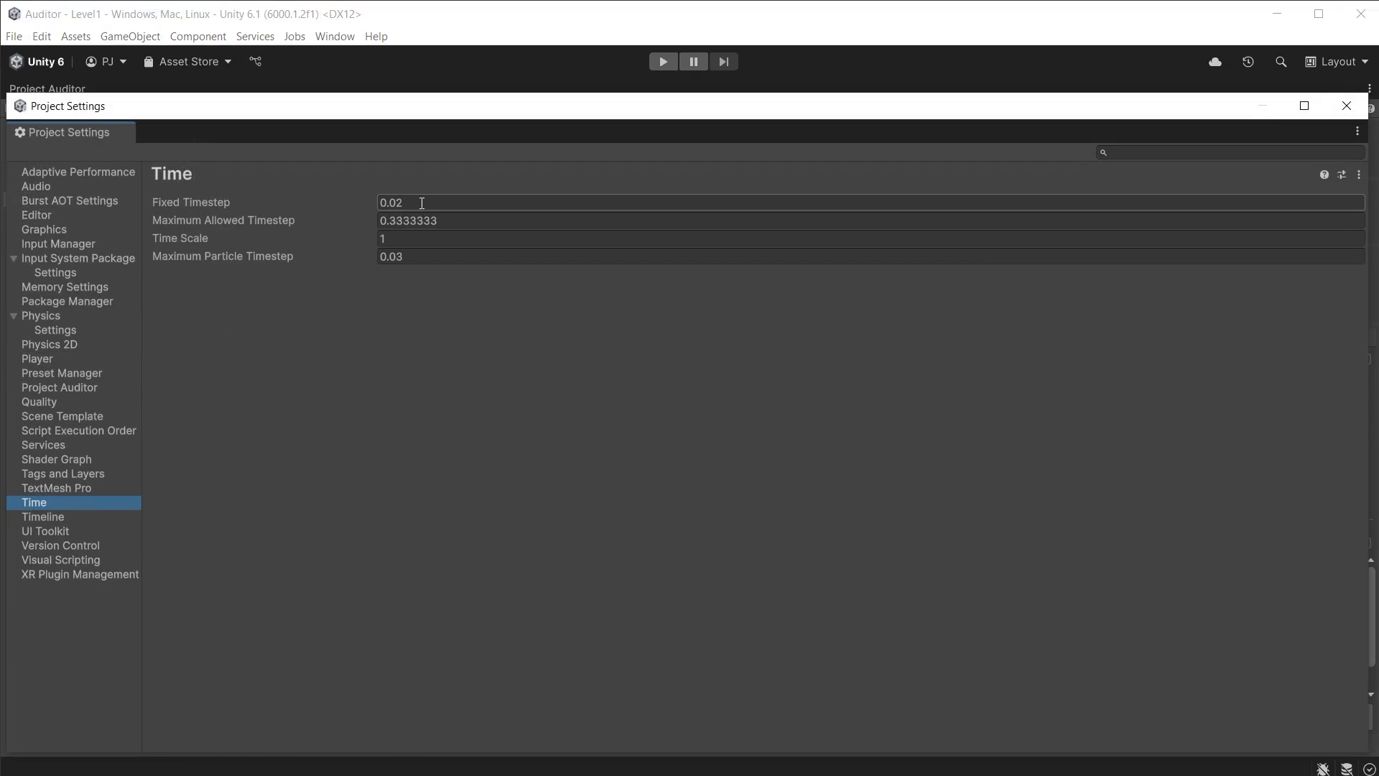
pyautogui.click(492, 203)
pyautogui.click(495, 203)
pyautogui.press('BackSpace')
pyautogui.write('4')
pyautogui.hotkey('alt', 'F4')
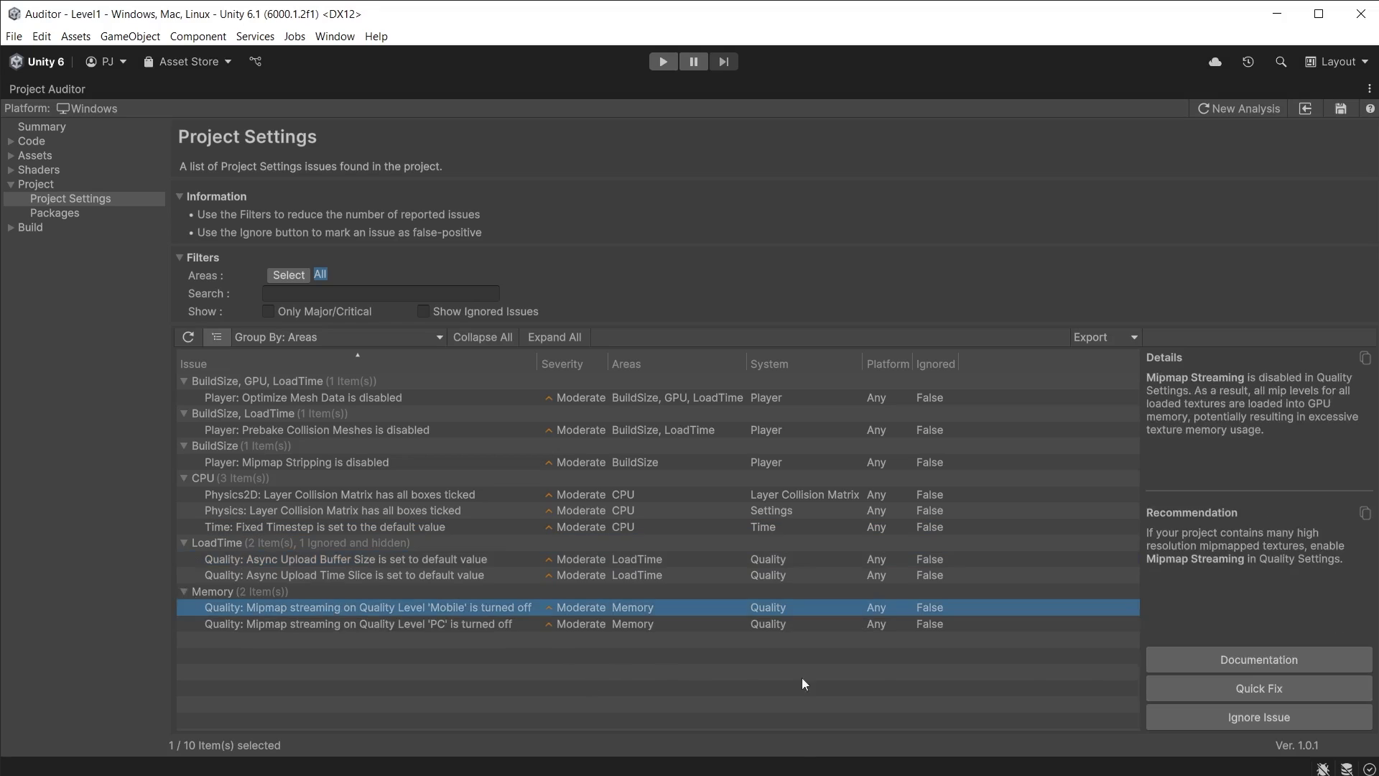
pyautogui.click(1309, 691)
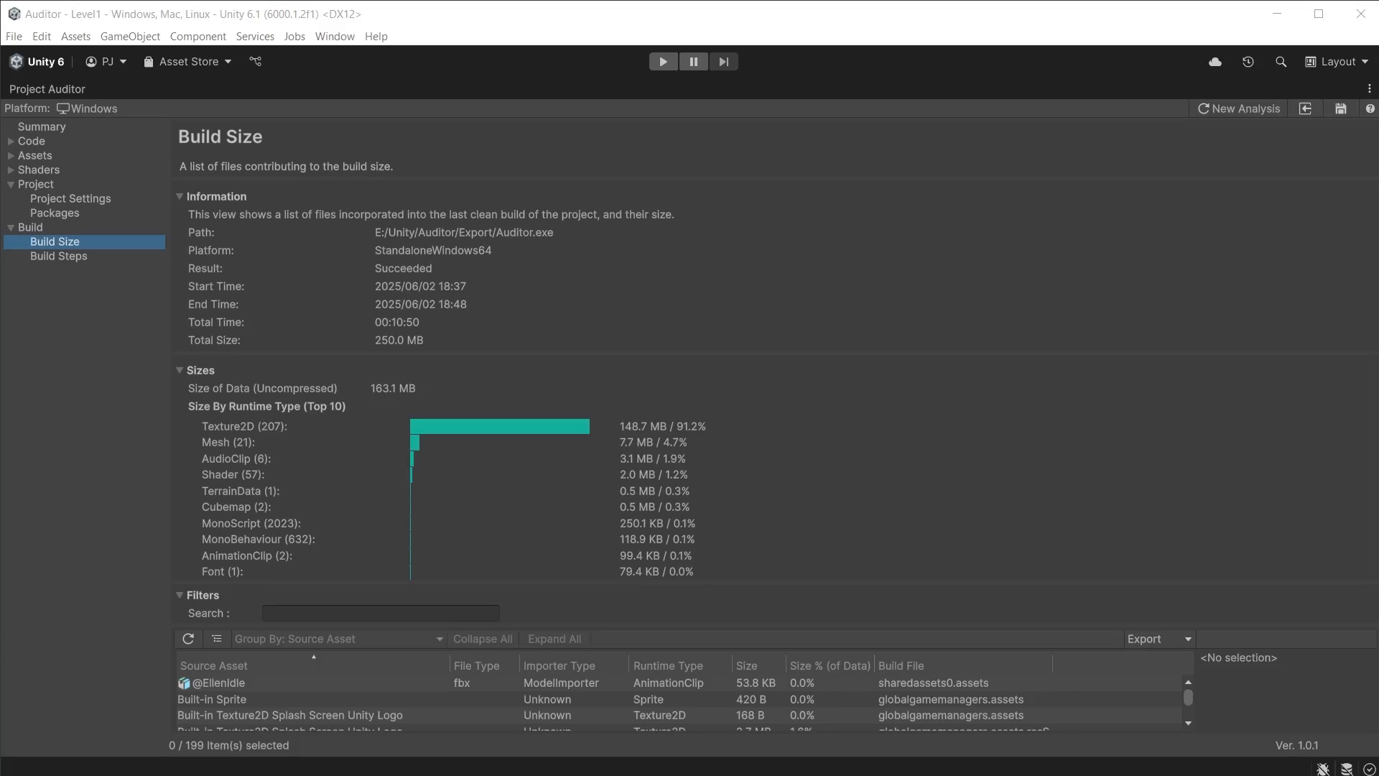
# Switch to the Build Steps report and show the SaveScript.cs warning details.
pyautogui.press('Down')
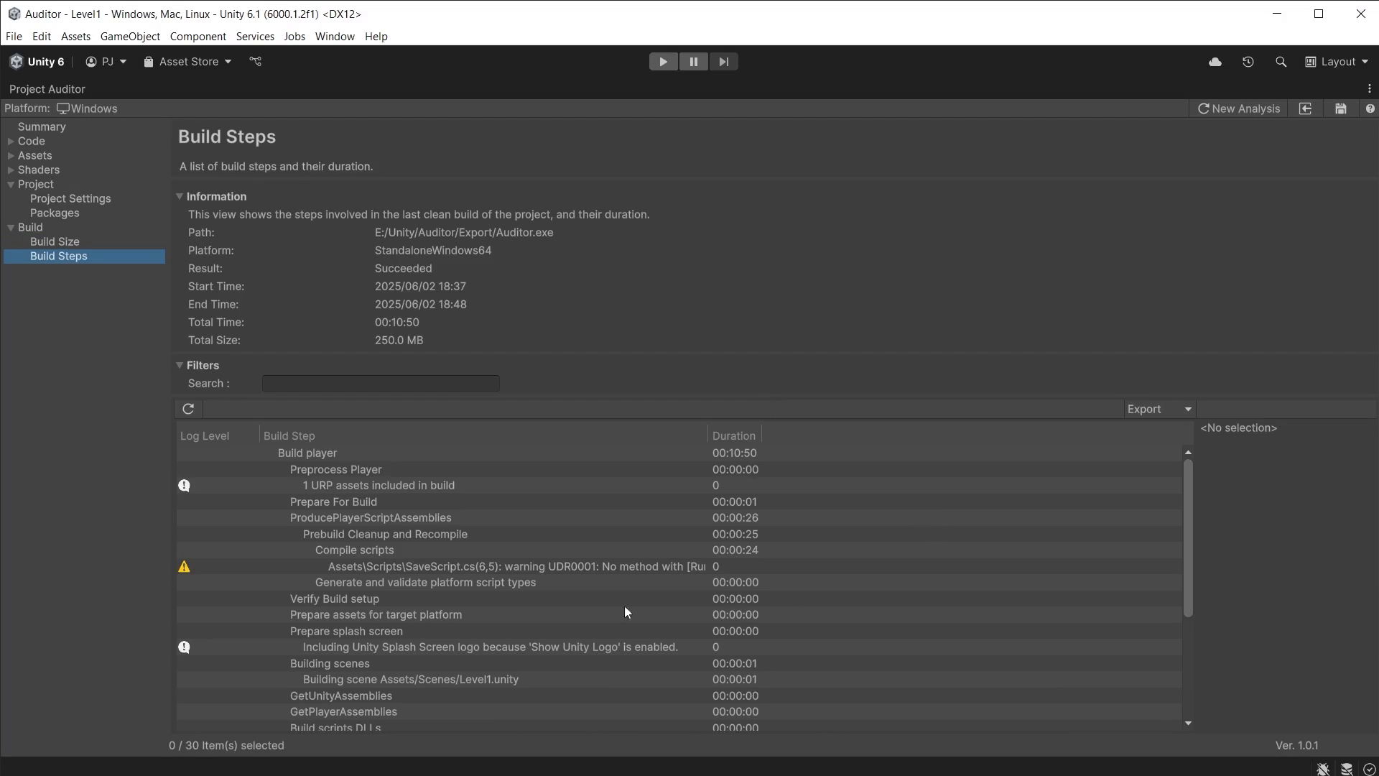
pyautogui.click(562, 566)
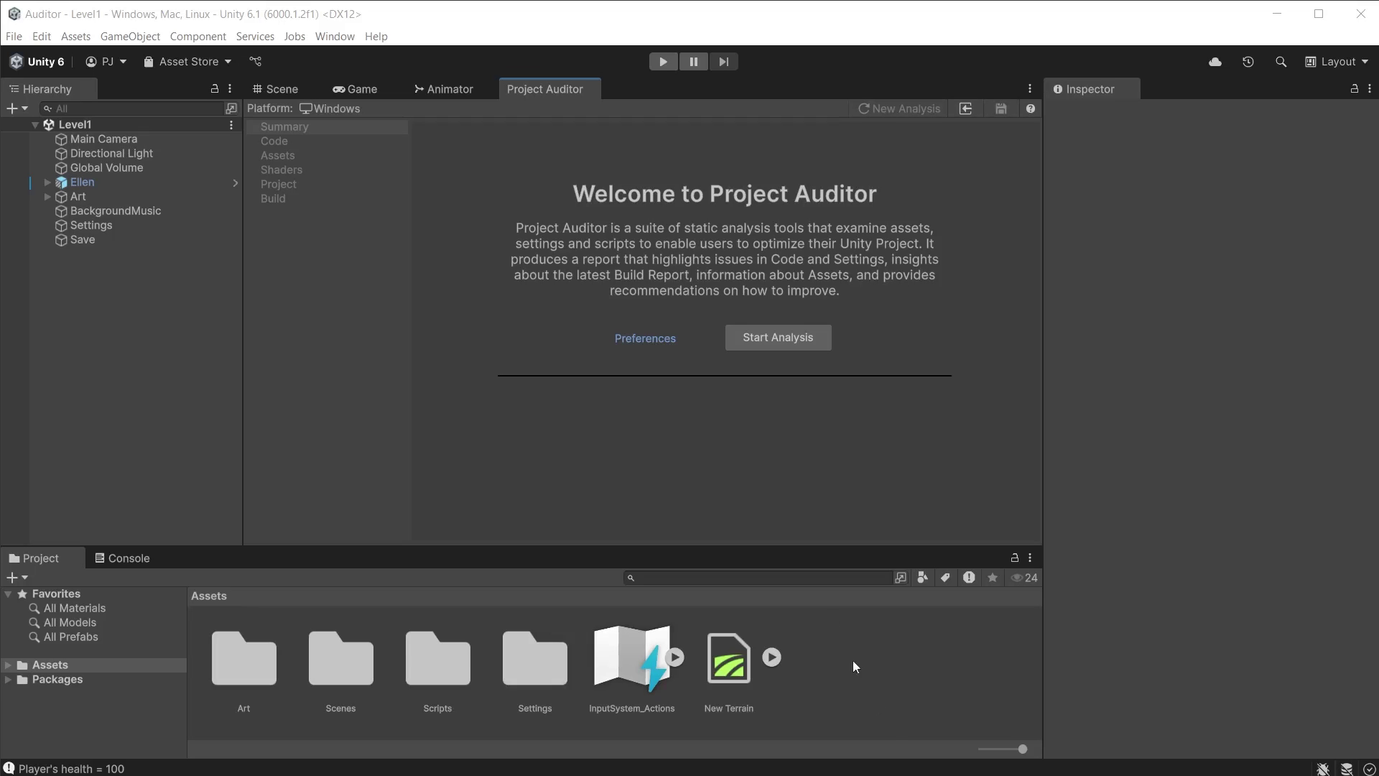
# Review Project Auditor's Project Areas, Platform and Compilation Mode options, keeping All, Use Build Settings and Player.
pyautogui.click(649, 336)
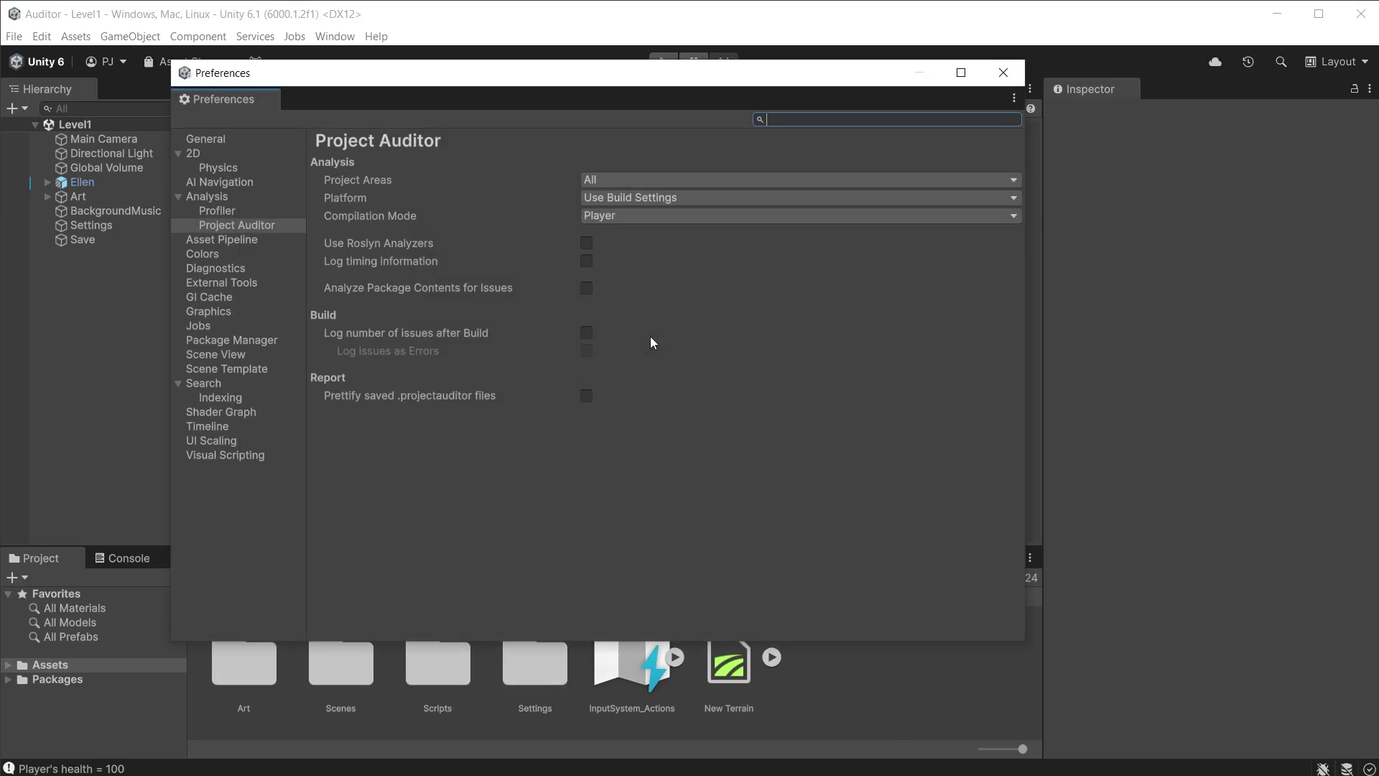
pyautogui.click(802, 187)
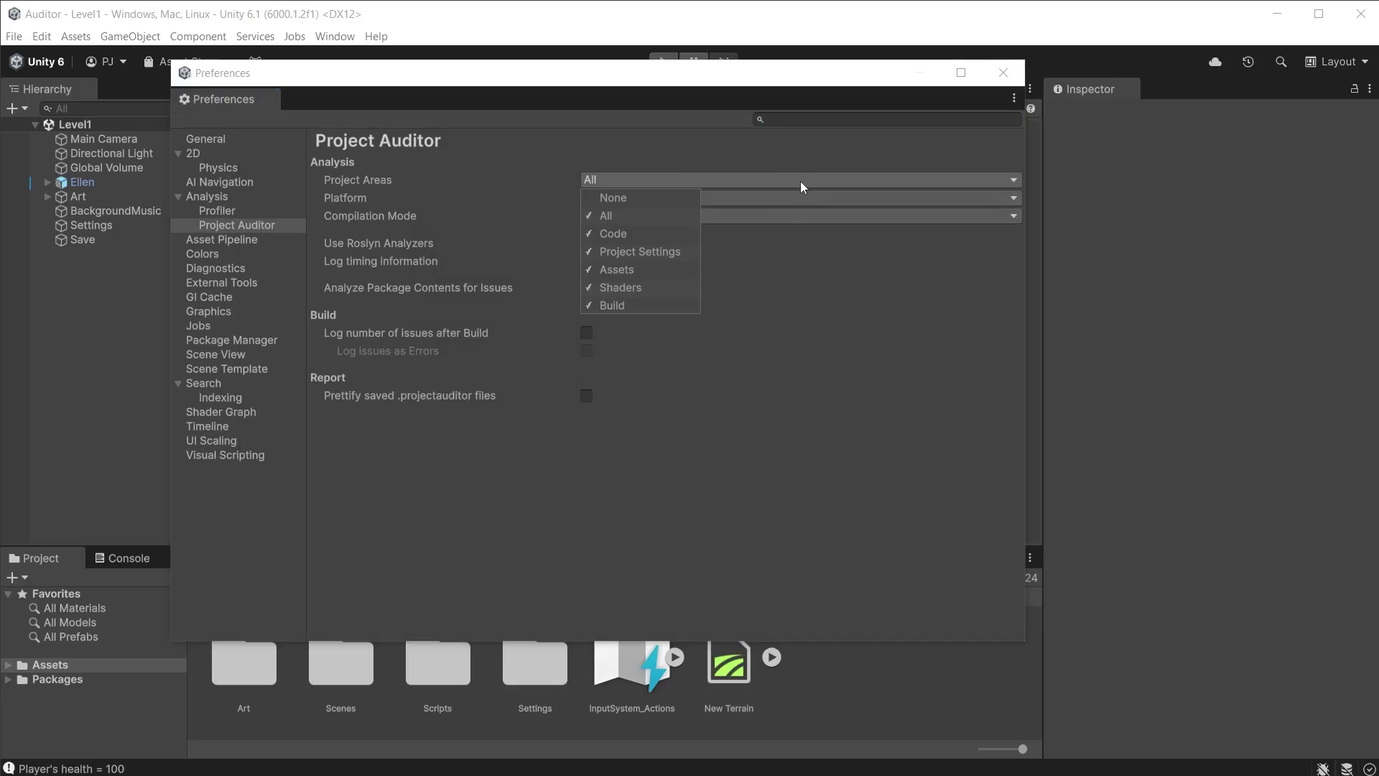
pyautogui.click(806, 200)
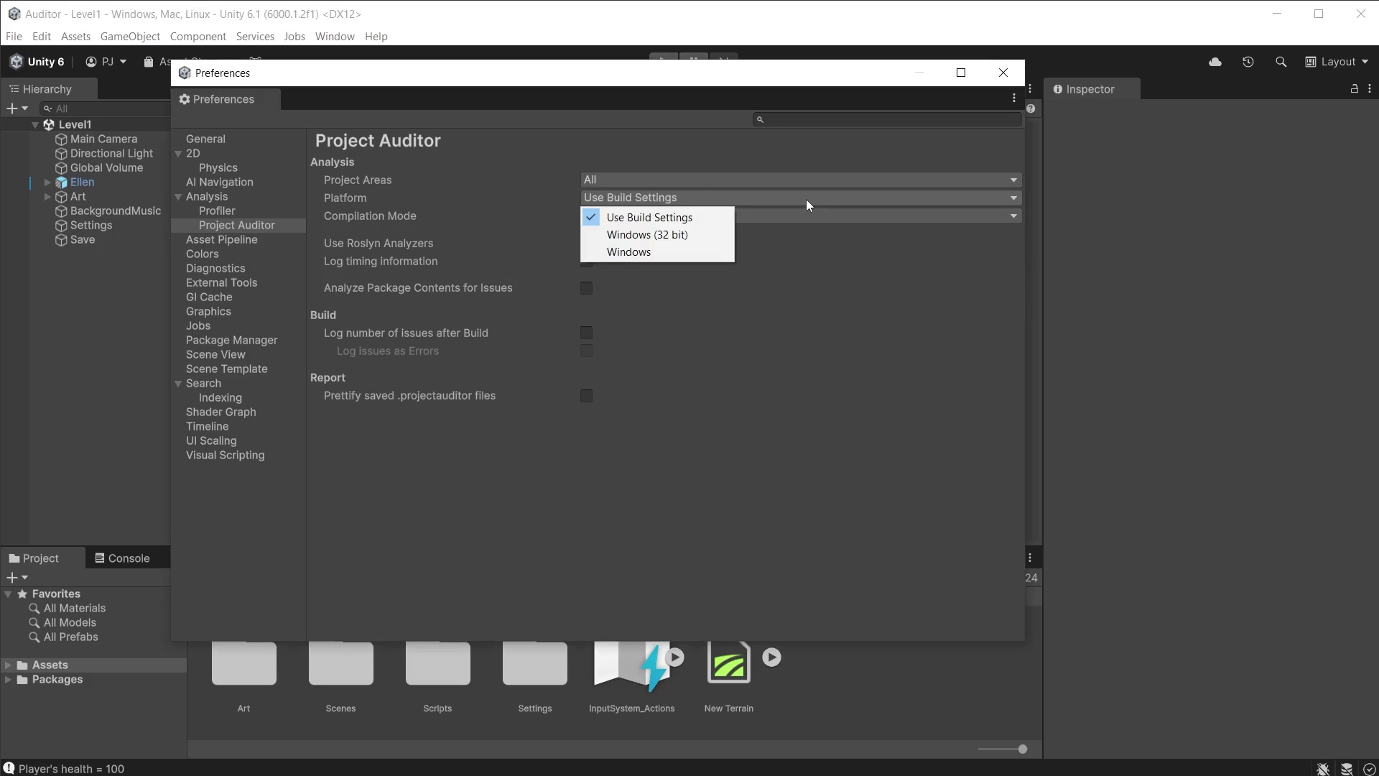
pyautogui.click(819, 216)
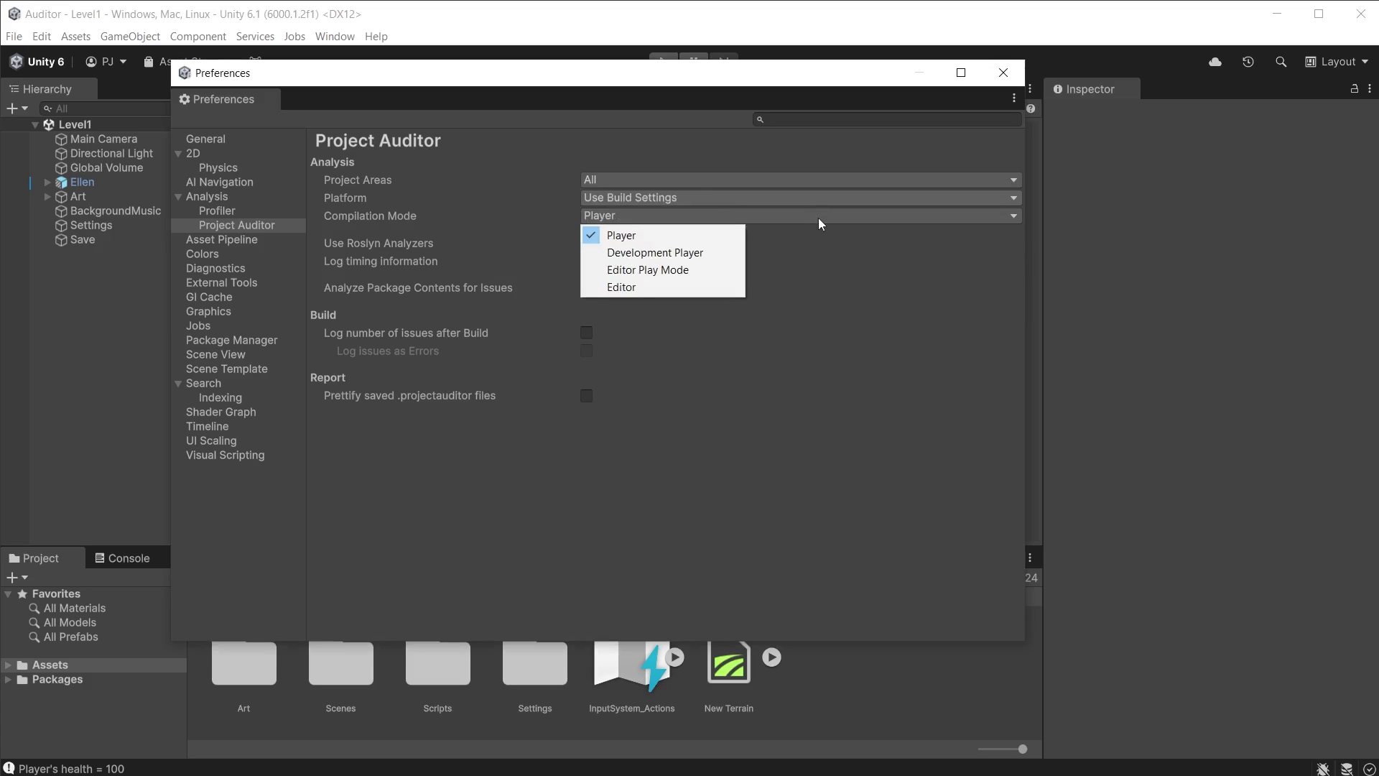
pyautogui.click(845, 331)
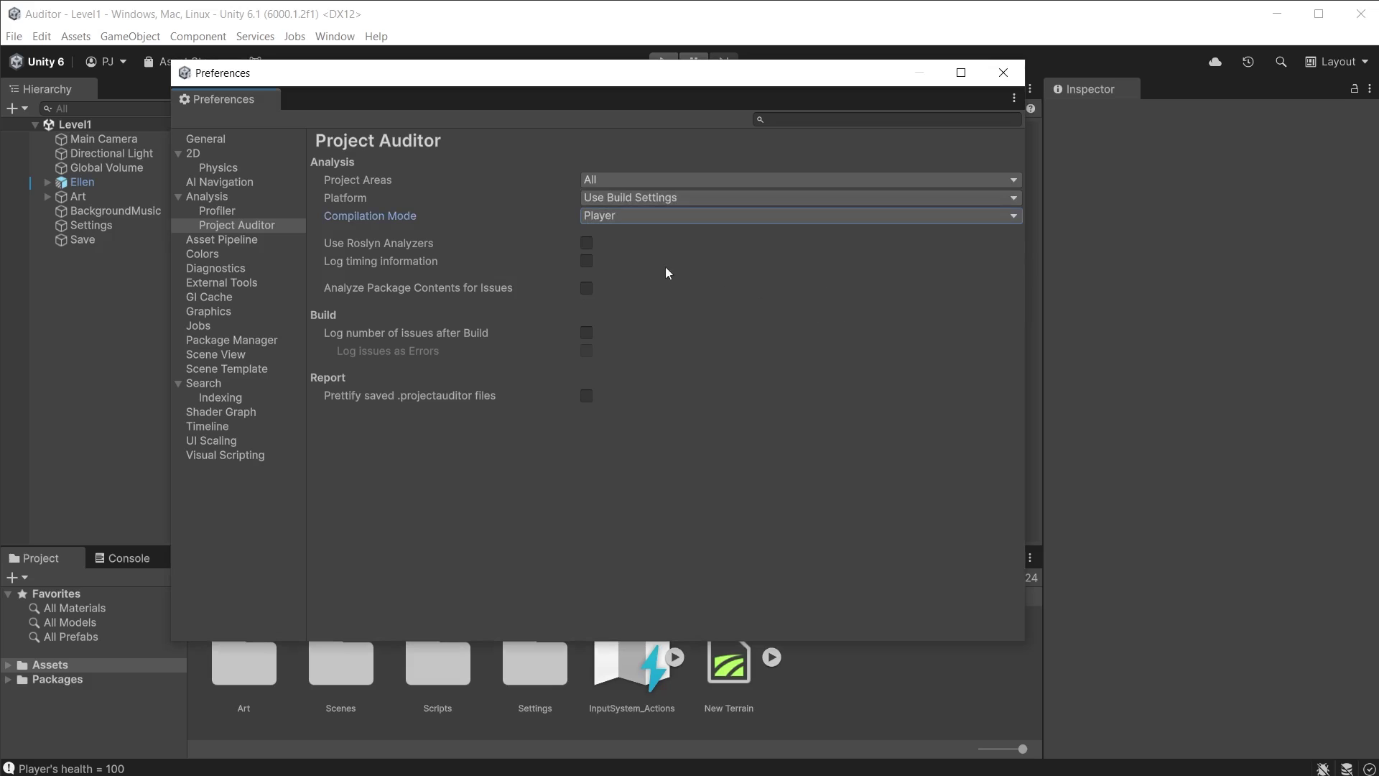
# Tick the Use Roslyn Analyzers checkbox in Project Auditor preferences.
pyautogui.click(587, 243)
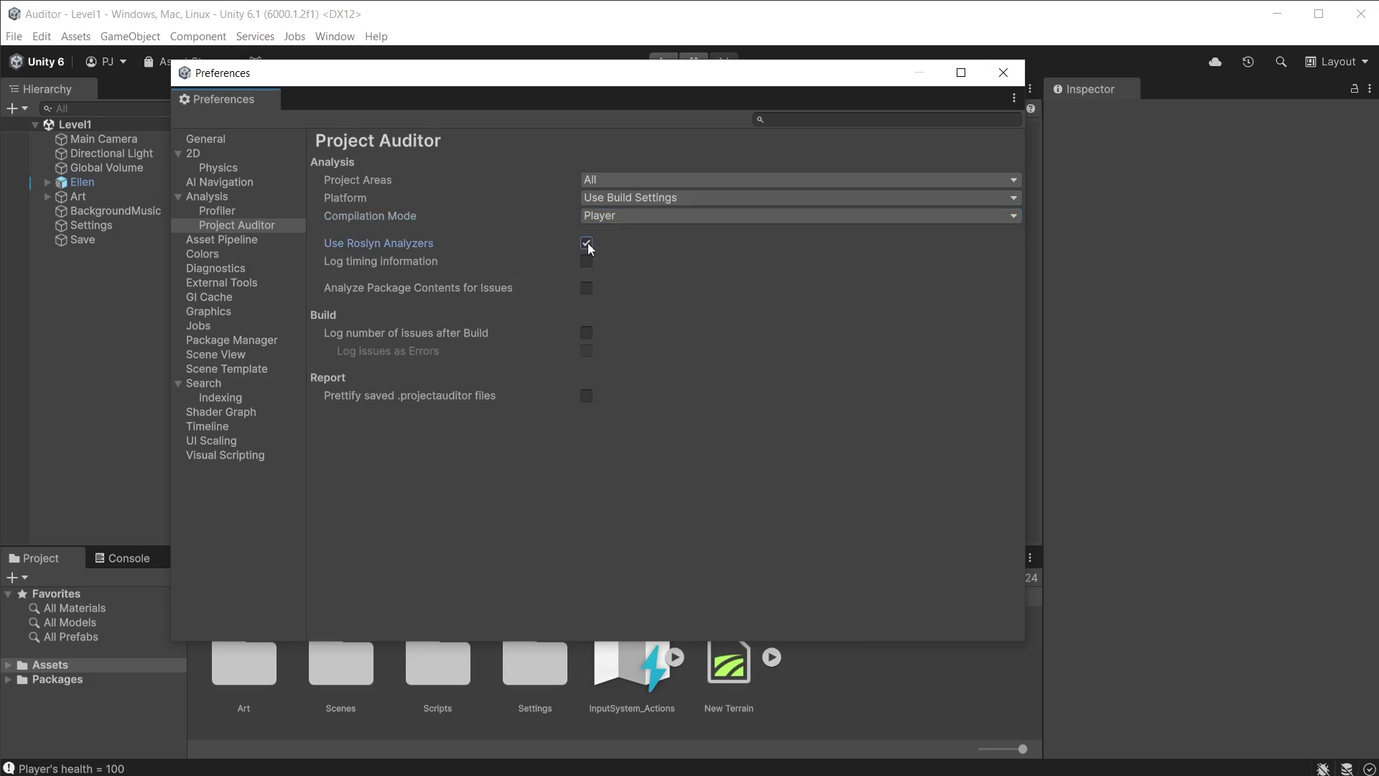